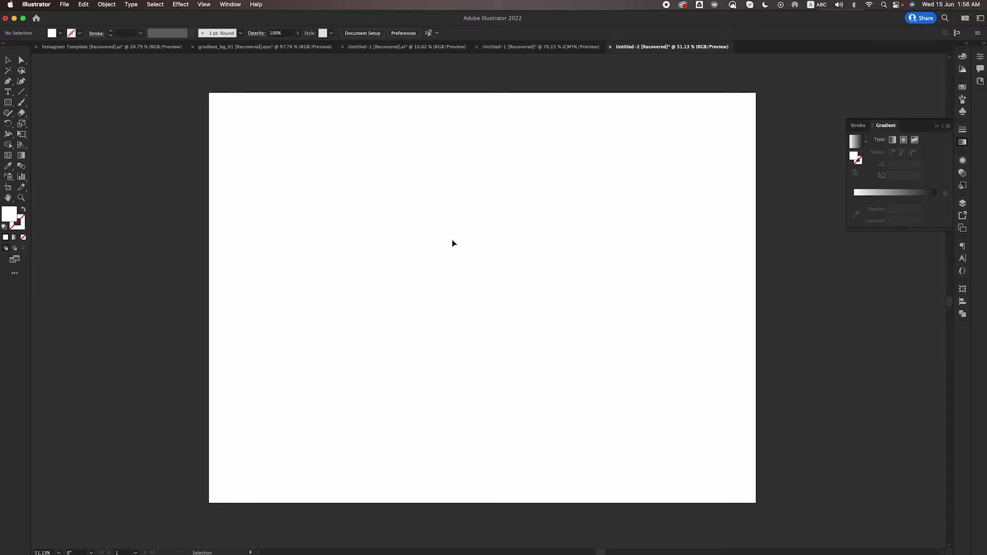
- Ready the Ellipse tool with no fill and a dark blue stroke
click(9, 104)
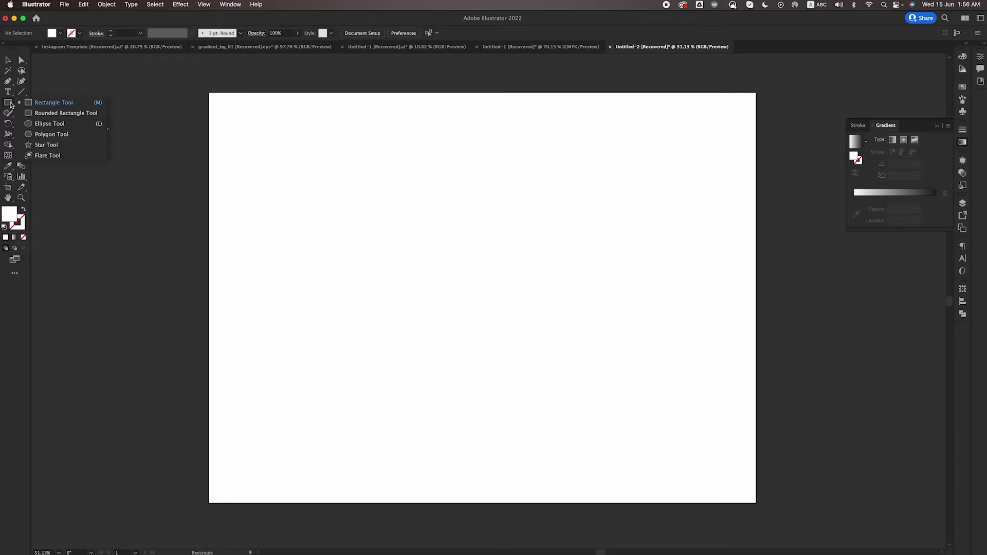
click(50, 124)
click(23, 209)
click(79, 33)
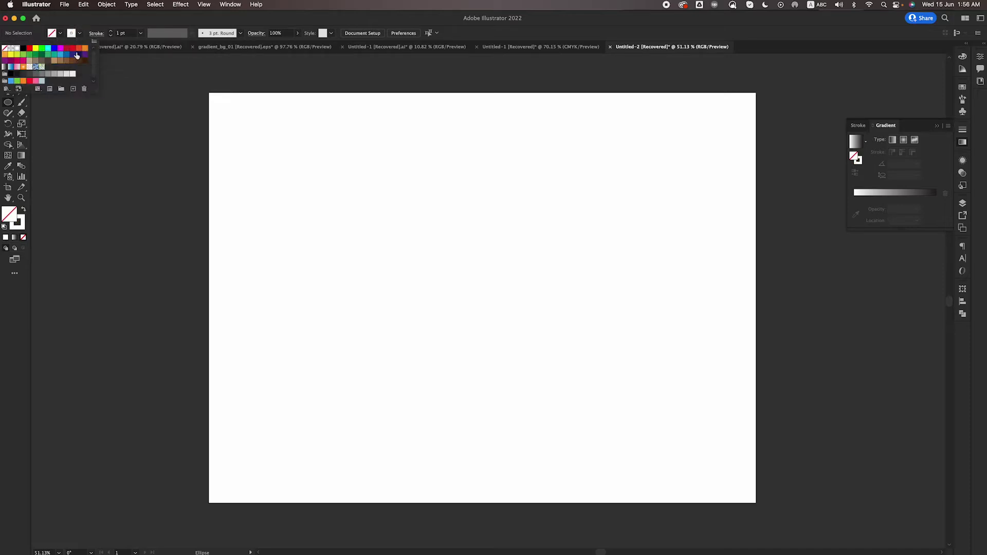
click(78, 54)
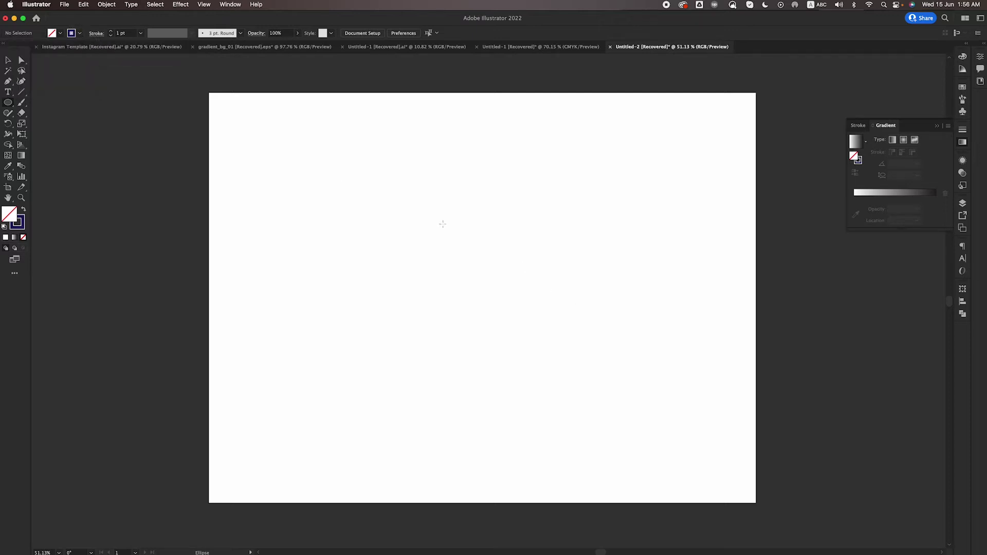
- Draw an upright ellipse of about 297 × 513 px mid-artboard and set its stroke to 2 pt
drag(434, 203, 538, 379)
click(9, 60)
drag(353, 176, 614, 286)
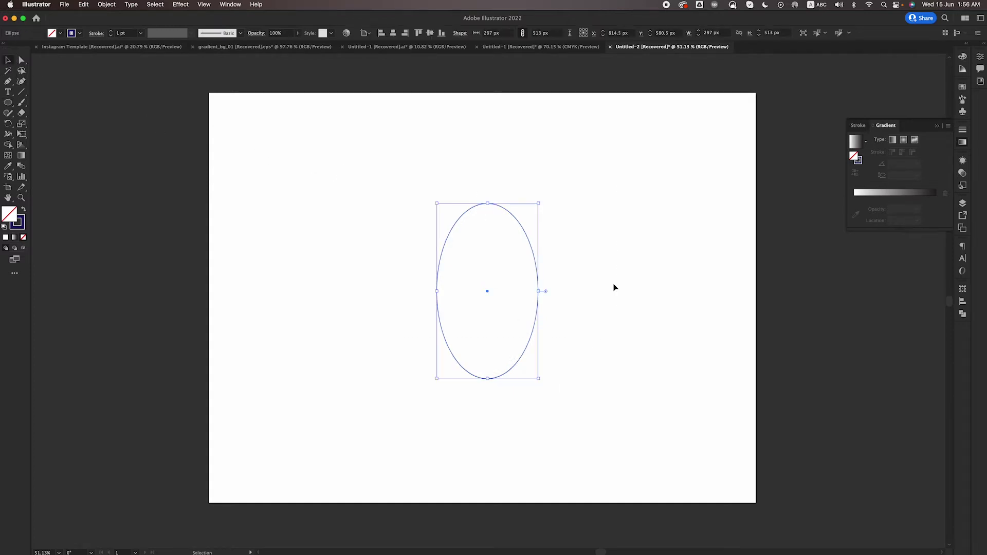
click(111, 31)
click(112, 32)
drag(403, 162, 569, 307)
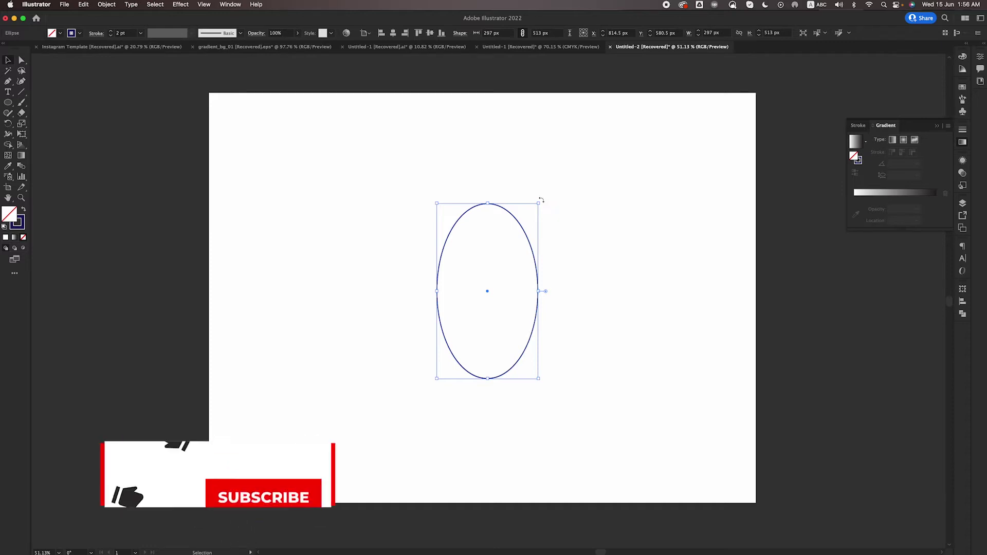
- Make rotated copies of the ellipse at 45° intervals around its centre, forming a flower of four ellipses
drag(541, 200, 593, 326)
click(662, 285)
drag(608, 240, 519, 284)
key(a)
key(v)
drag(581, 204, 604, 287)
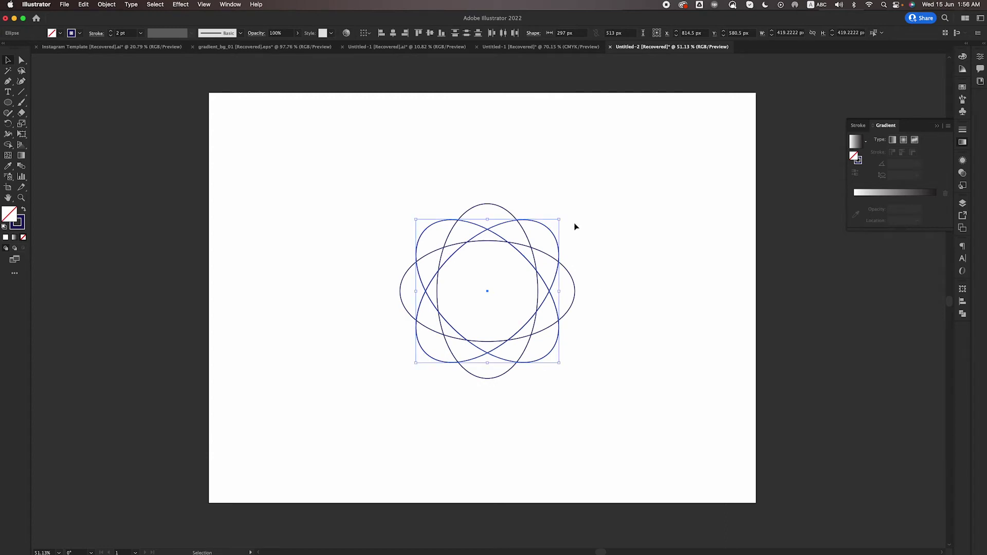
drag(563, 216, 574, 289)
click(617, 213)
drag(610, 199, 384, 391)
click(615, 210)
drag(615, 209, 427, 405)
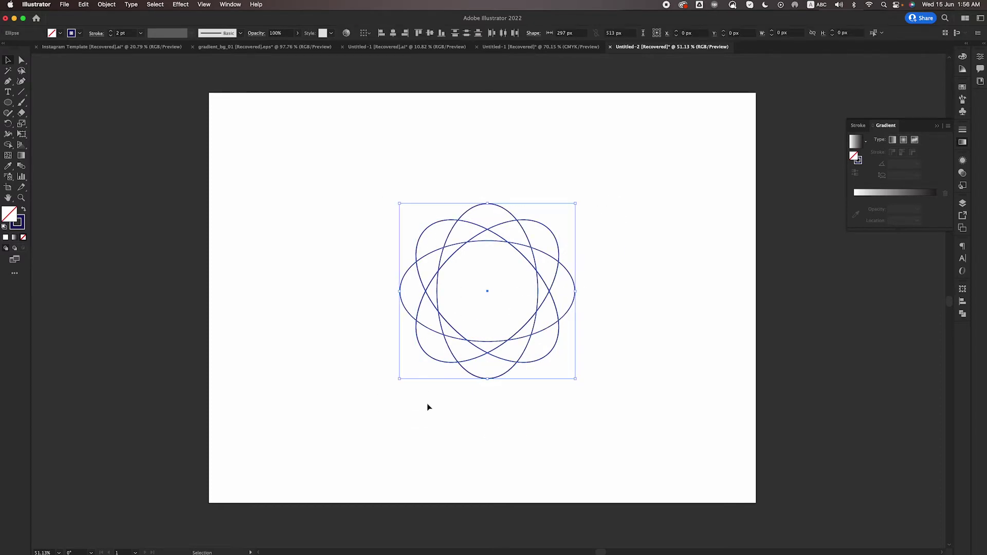
- Increase the stroke weight of all four ellipses to 27 pt
click(514, 447)
drag(381, 218, 575, 375)
click(111, 31)
click(111, 31)
click(111, 32)
click(111, 32)
click(111, 31)
click(111, 31)
click(341, 191)
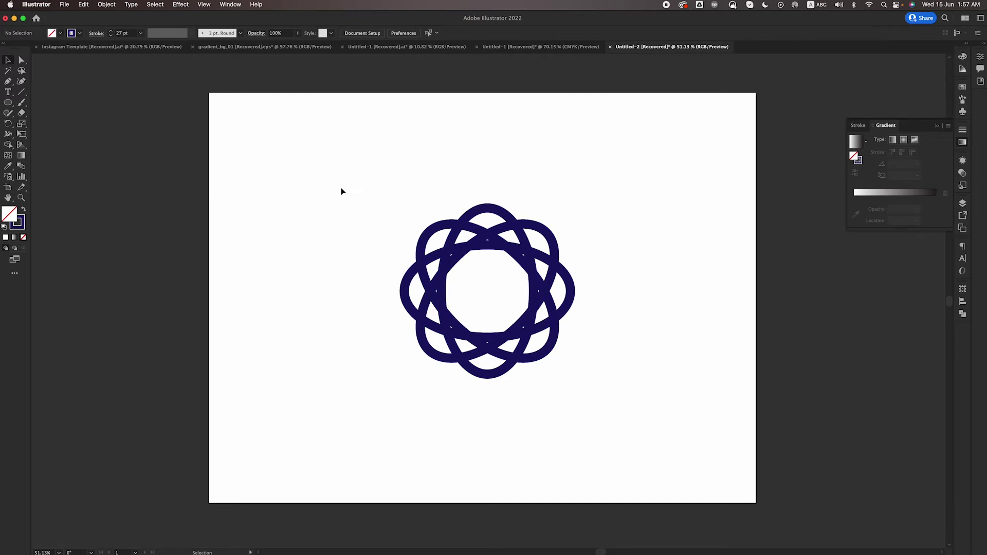
- Undo the last stroke increases and delete all four ellipses from the artboard
drag(257, 139, 624, 401)
key(a)
key(super+z)
key(super+z)
key(super+z)
key(super+z)
key(super+z)
key(v)
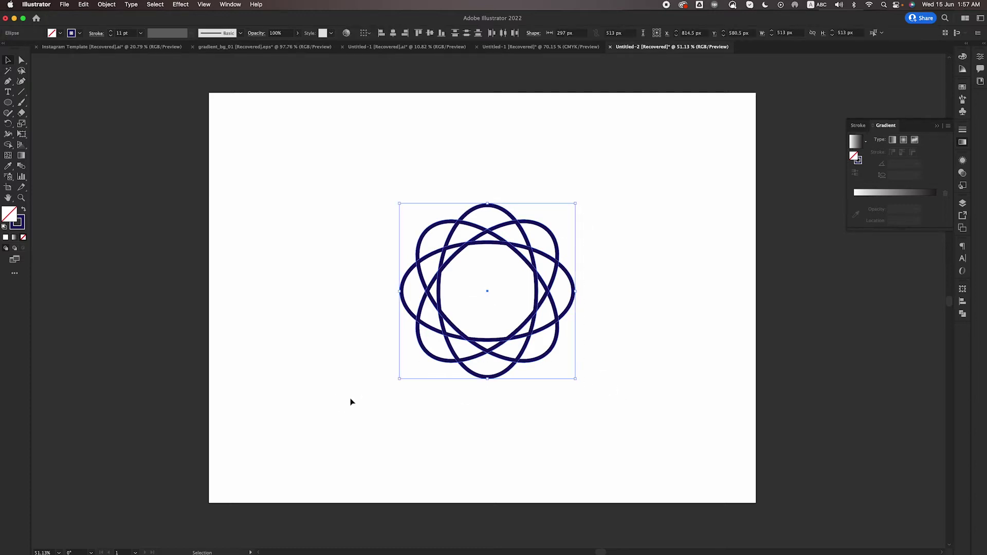
key(Delete)
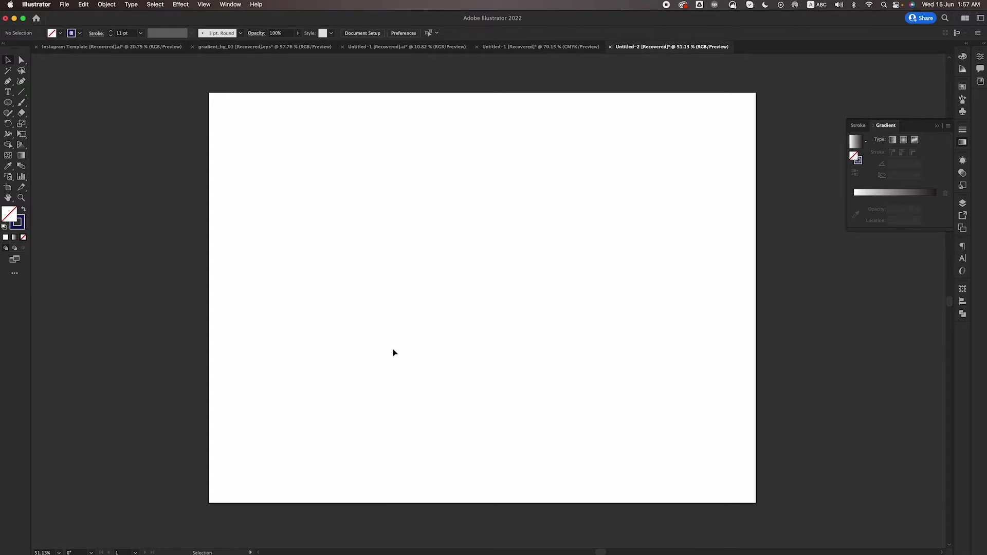
- Draw an upright ellipse of about 279 × 486 px mid-artboard and set its stroke to 3 pt
click(8, 103)
drag(453, 216, 547, 382)
key(v)
click(110, 35)
click(109, 35)
click(110, 34)
click(109, 35)
click(109, 35)
click(109, 35)
click(110, 35)
click(109, 34)
click(109, 35)
click(109, 35)
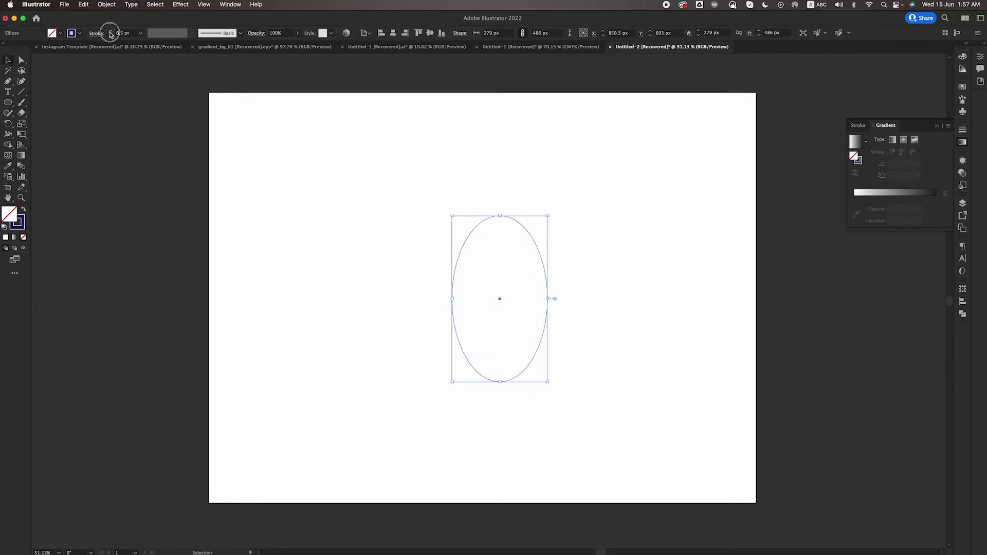
click(110, 33)
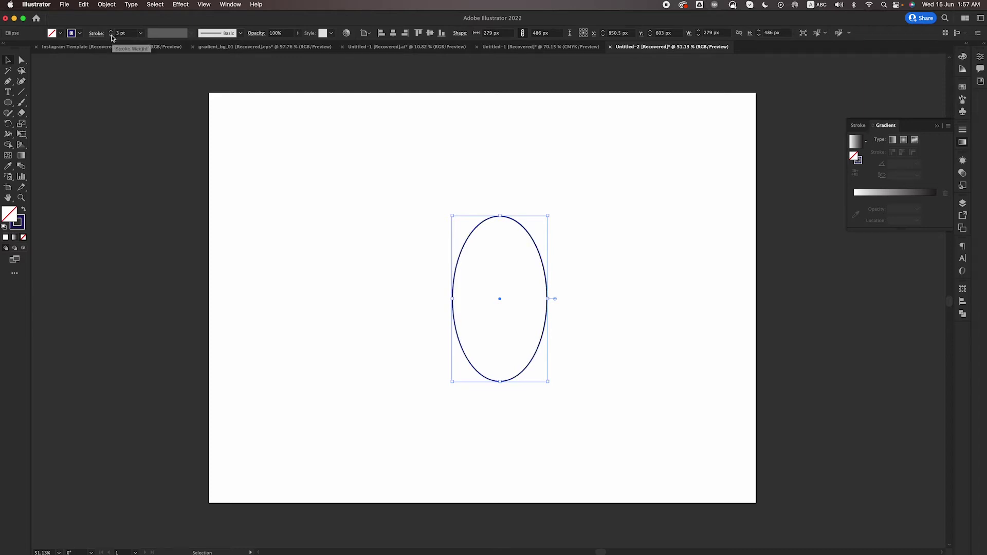
- Start a Distort & Transform > Transform effect on the ellipse with 10 copies and the preview on
click(370, 215)
drag(378, 185, 637, 428)
click(184, 5)
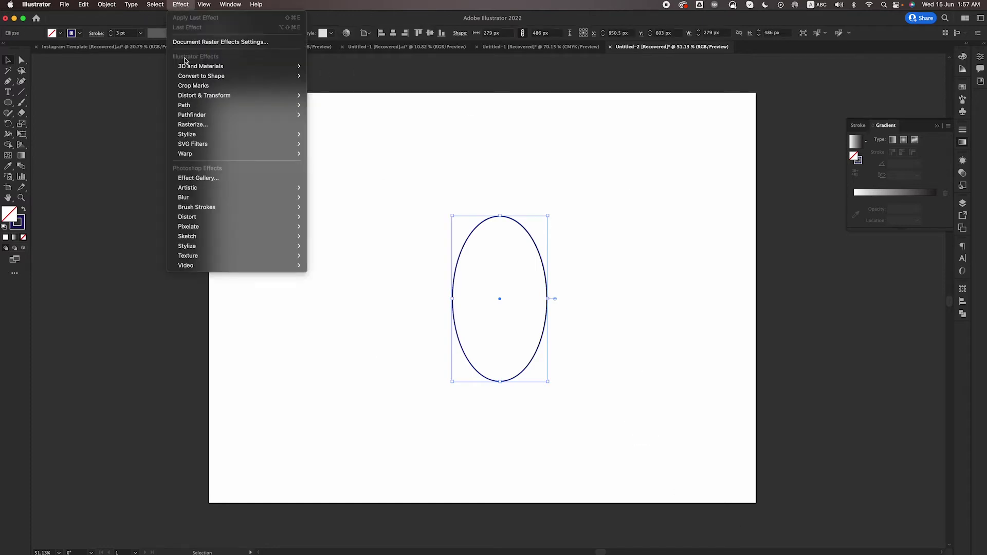
mouse_move(197, 96)
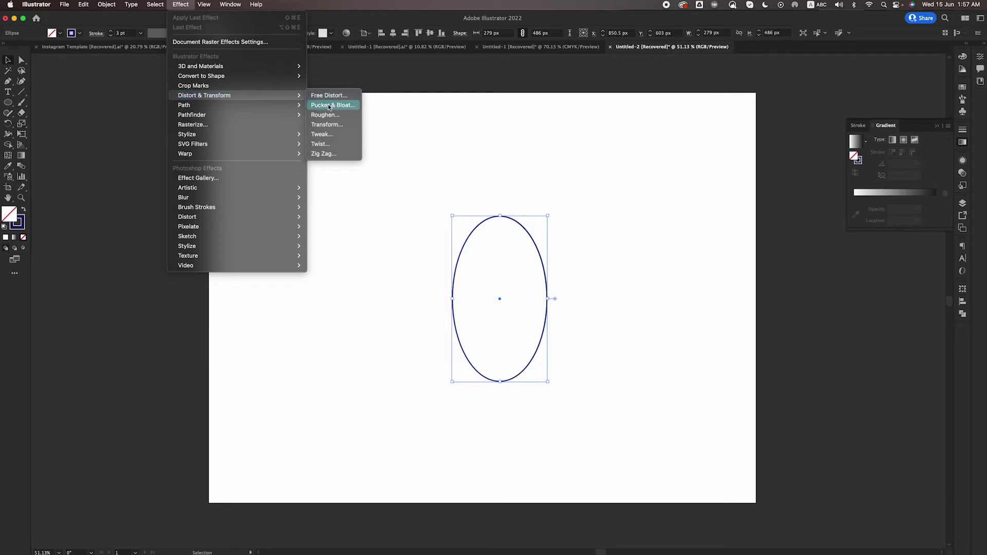
click(329, 125)
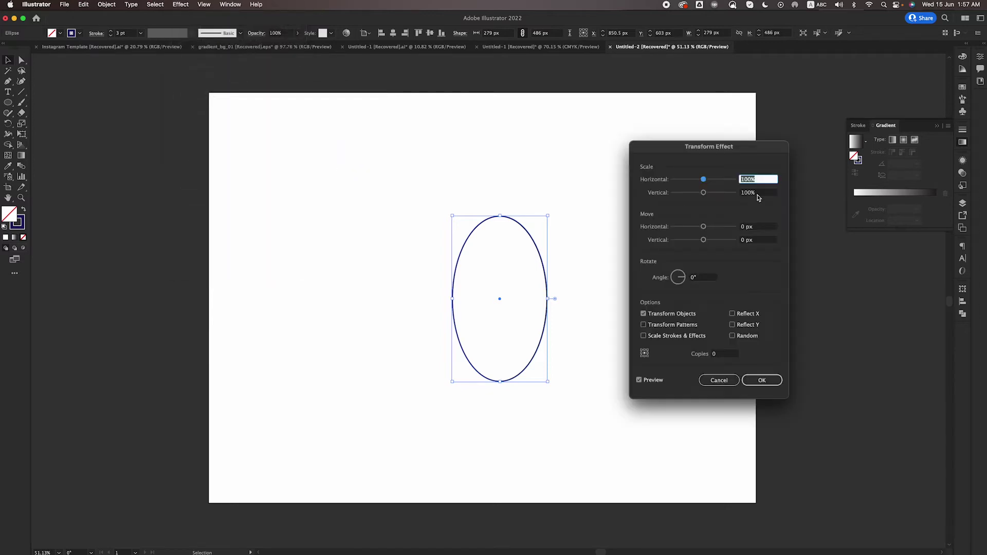
drag(722, 146, 701, 143)
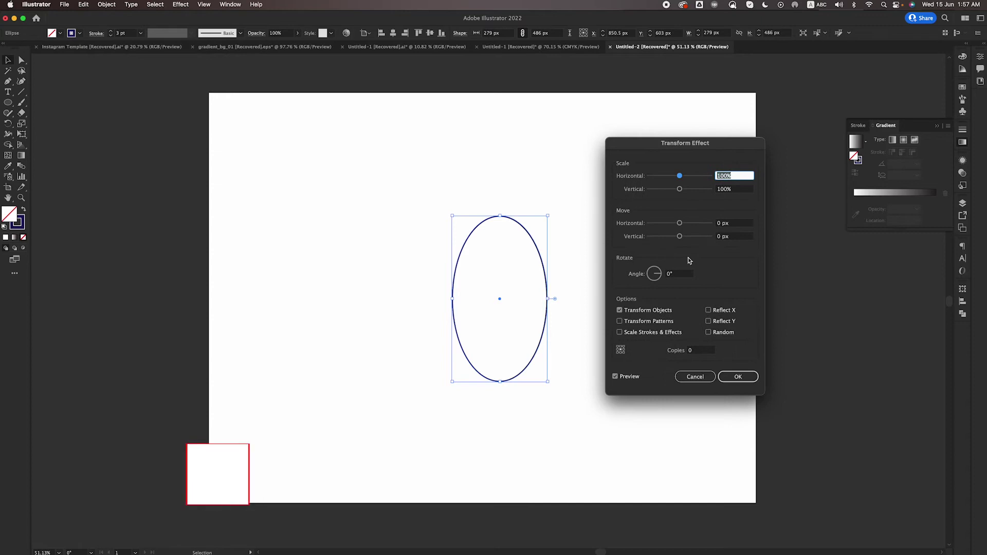
click(701, 352)
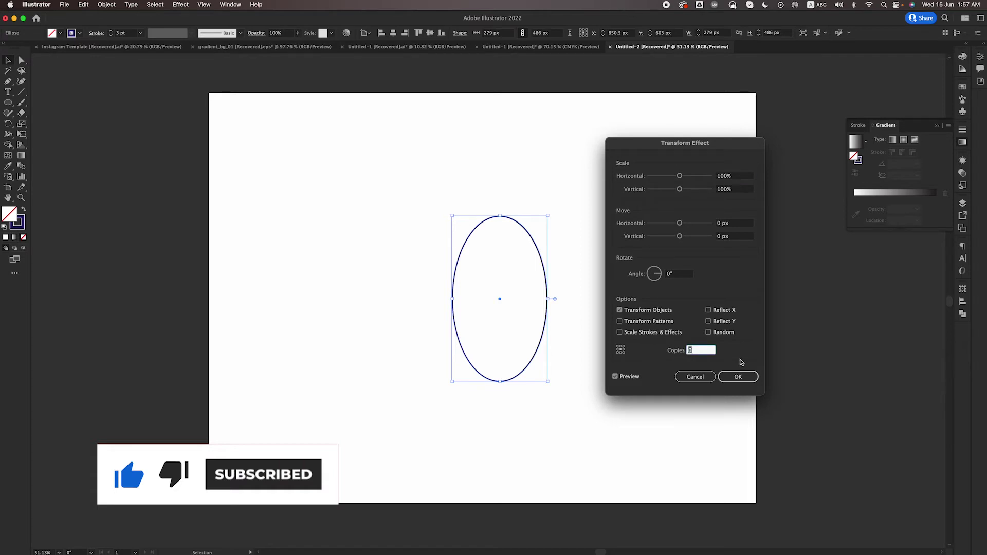
text(1)
click(625, 378)
click(624, 378)
- Set the Transform effect's rotation angle to 200° and refresh the preview
click(672, 273)
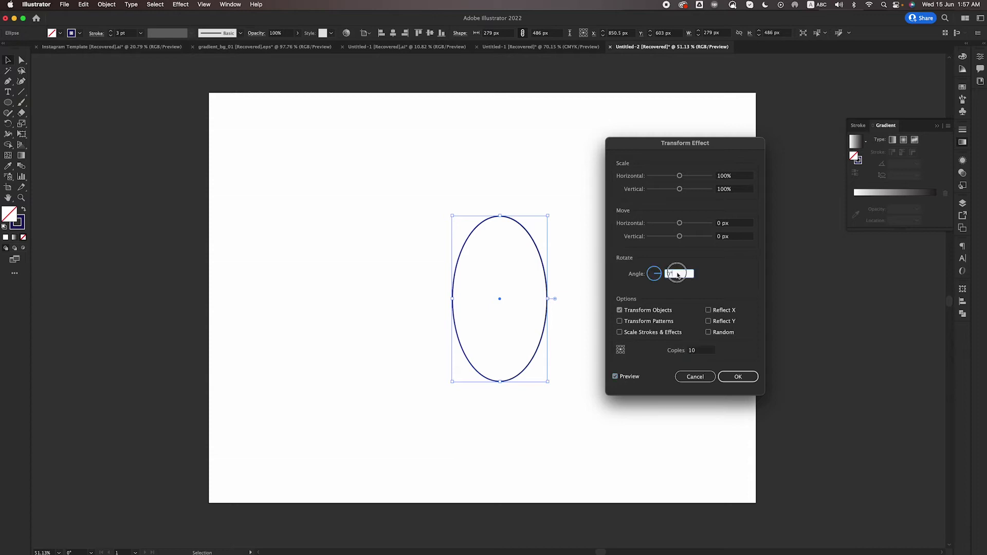
text(200)
click(627, 378)
click(627, 379)
- Try rotation angles around 200° in one-degree steps, ending at 198°
click(650, 279)
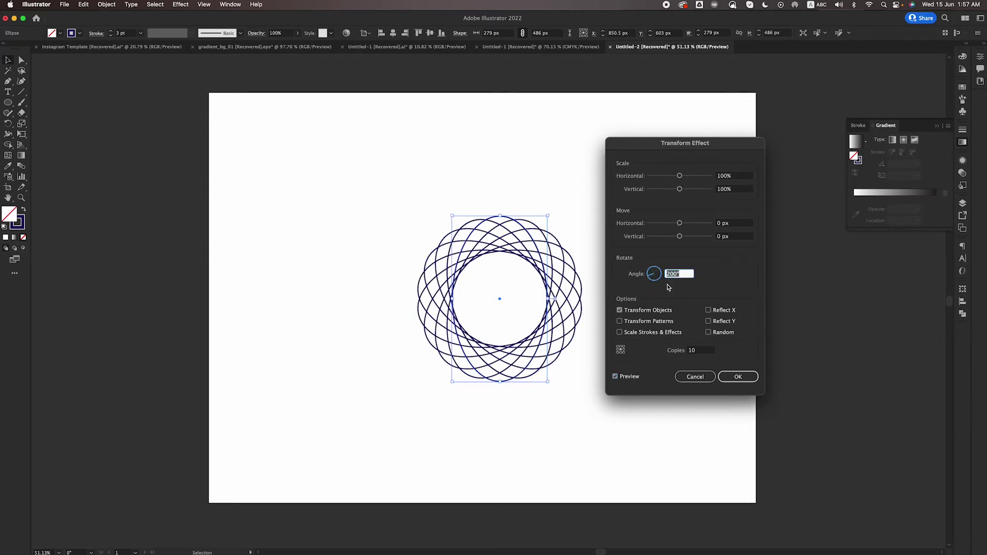
key(Up)
key(Up)
key(Up)
key(Up)
key(Up)
key(Down)
key(Down)
key(Down)
key(Down)
key(Down)
key(Down)
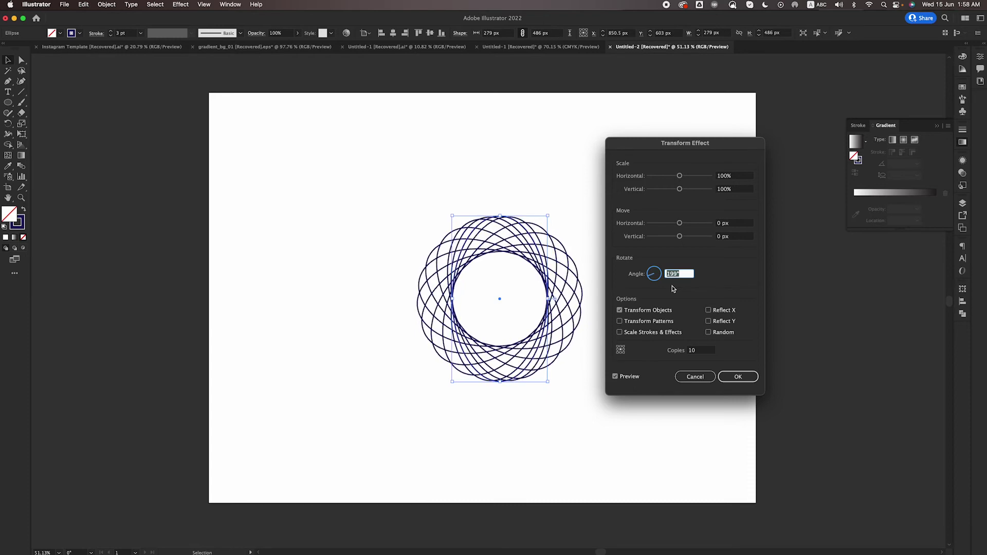
key(Down)
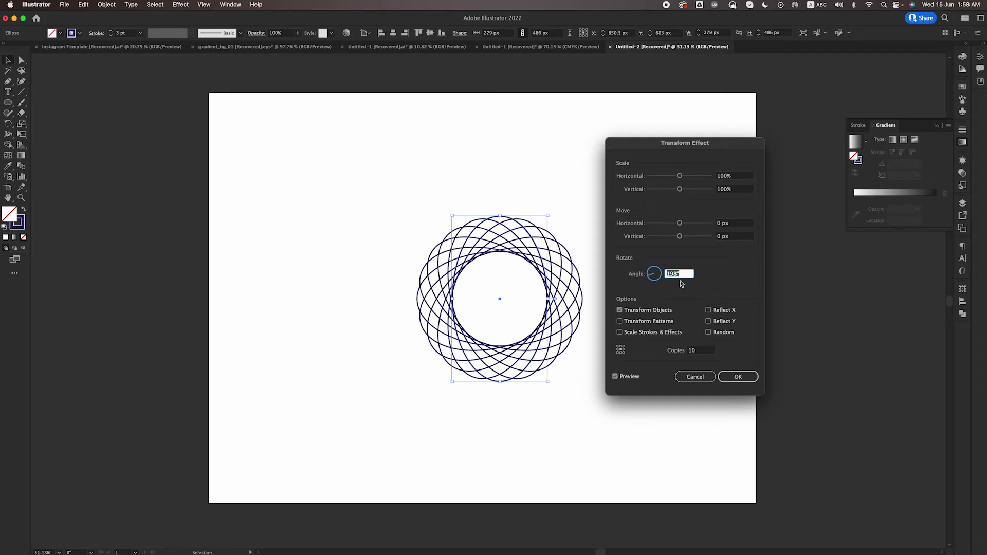
- Set the Transform effect's number of copies to 20
key(Tab)
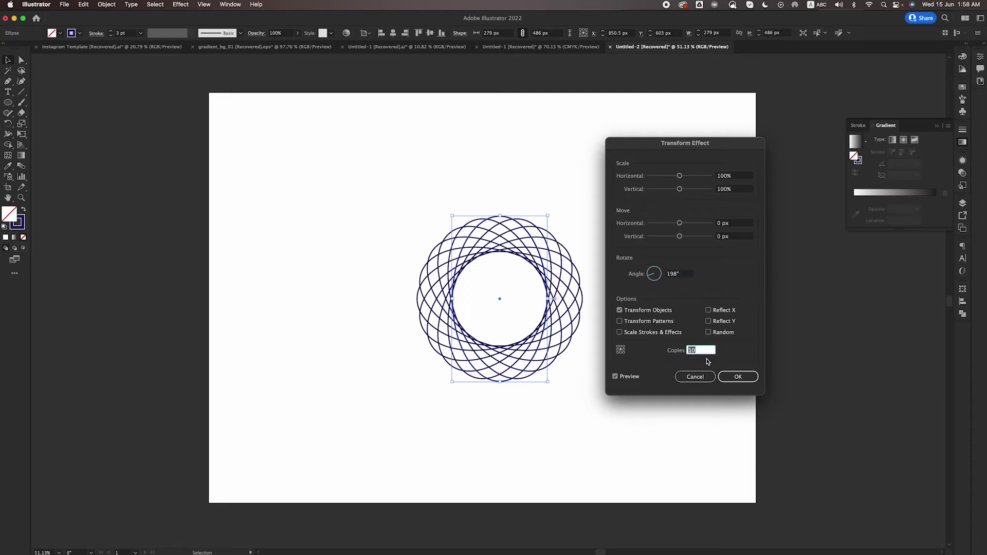
text(20)
click(635, 378)
- Raise the rotation angle in one-degree steps to 214° and apply the Transform effect
click(650, 275)
key(Up)
key(Up)
key(Up)
key(Up)
key(Up)
key(Up)
key(Up)
key(Up)
key(Up)
key(Up)
key(Up)
key(Up)
key(Up)
key(Up)
key(Up)
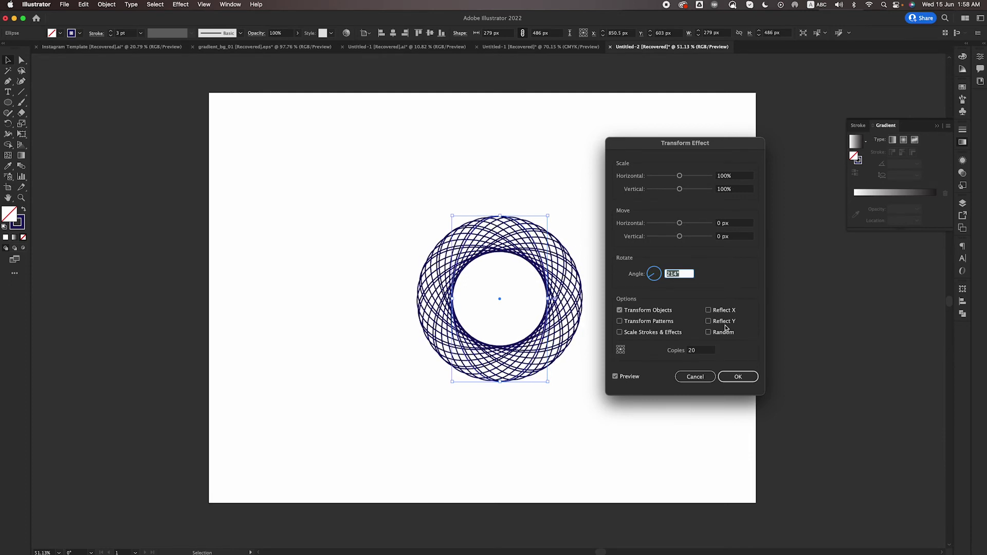
key(Up)
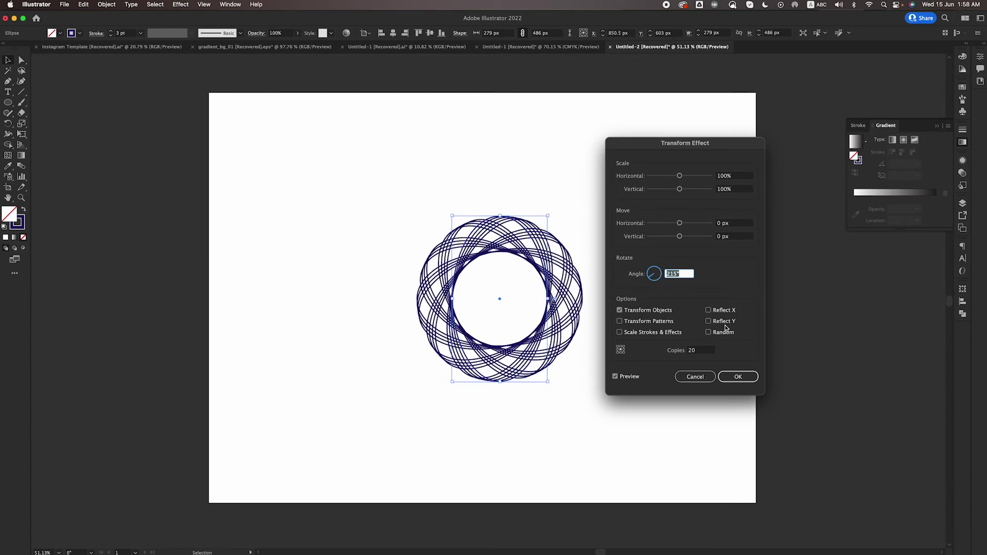
key(Down)
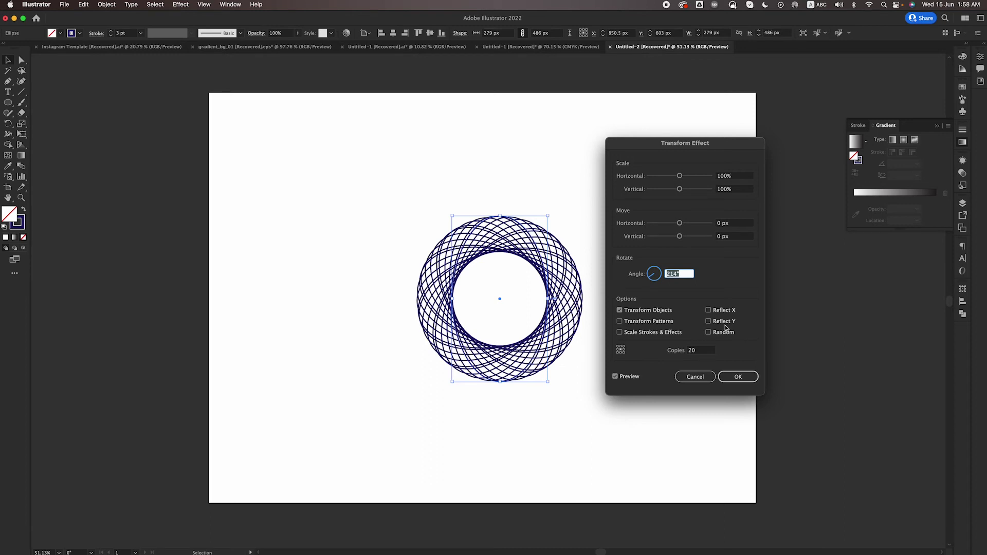
click(735, 375)
- Thin the pattern's stroke and scale it up proportionally until the base ellipse is about 405 × 705 px
click(348, 191)
click(432, 257)
click(111, 36)
click(111, 36)
drag(360, 174, 624, 453)
drag(547, 298, 567, 307)
- Set the stroke weight of the enlarged pattern to 1 pt, comparing it with 2 pt
click(489, 279)
key(z)
drag(489, 280, 551, 327)
alt+click(492, 338)
key(v)
drag(389, 194, 683, 467)
click(110, 31)
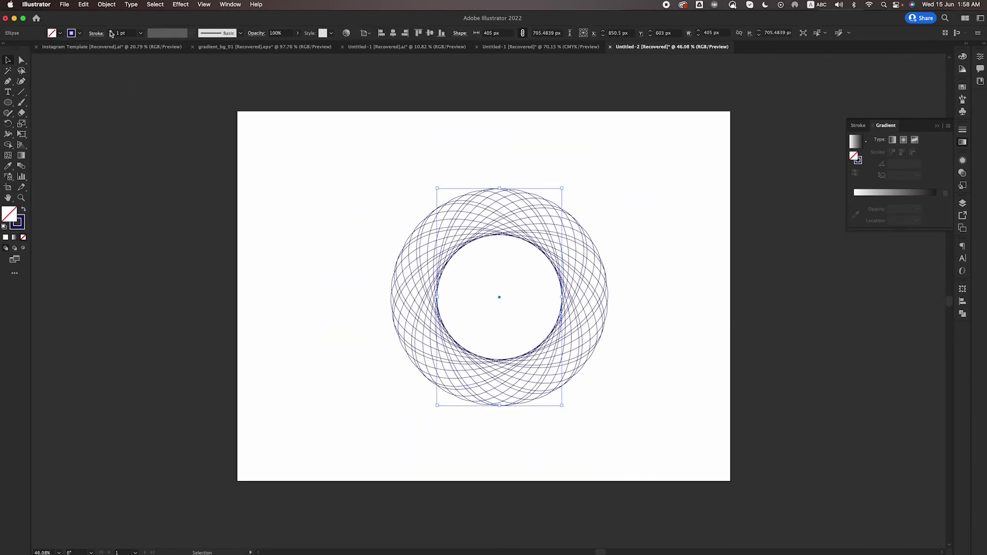
click(308, 149)
click(339, 159)
key(super+z)
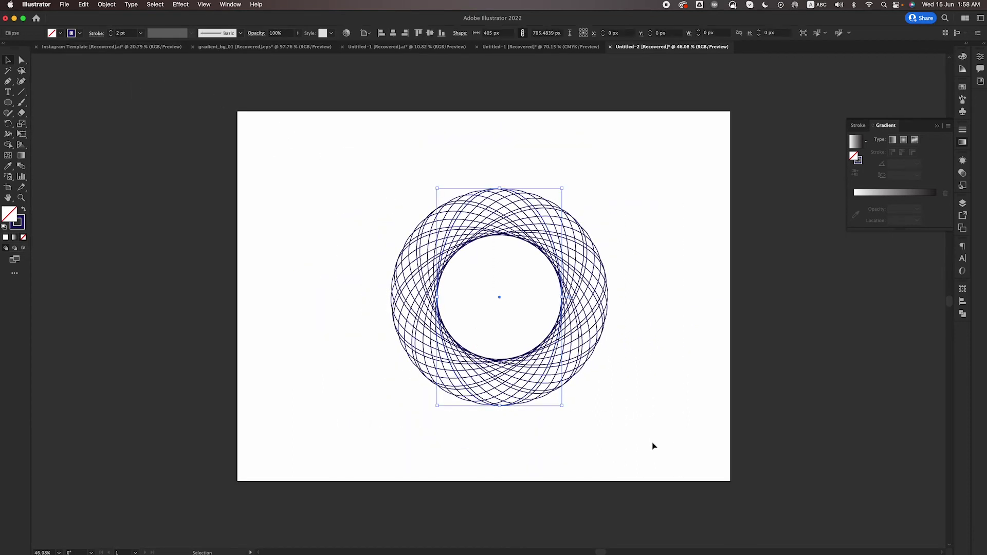
click(110, 35)
click(335, 156)
drag(377, 187, 689, 511)
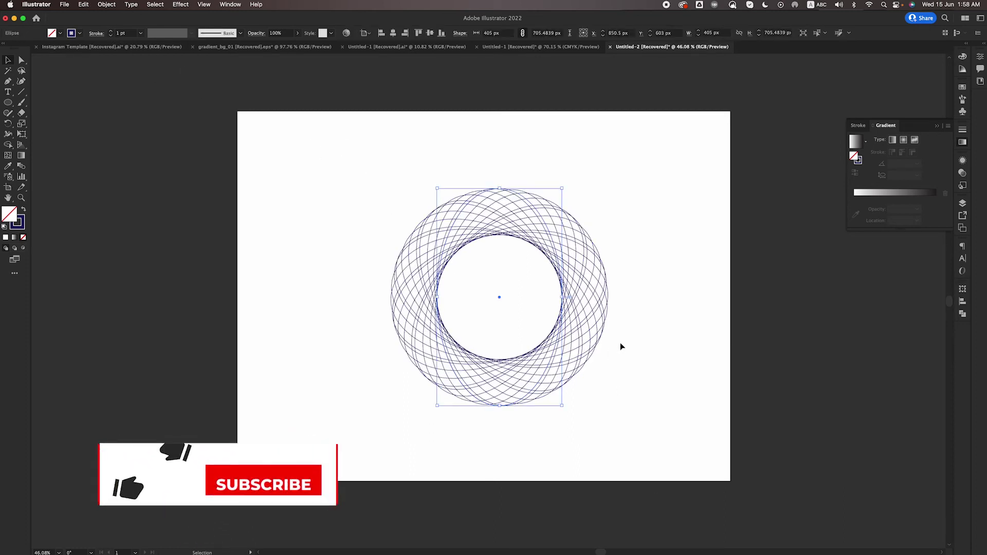
- Expand the appearance of the circular pattern into real shapes
click(649, 179)
drag(649, 179, 318, 442)
click(106, 5)
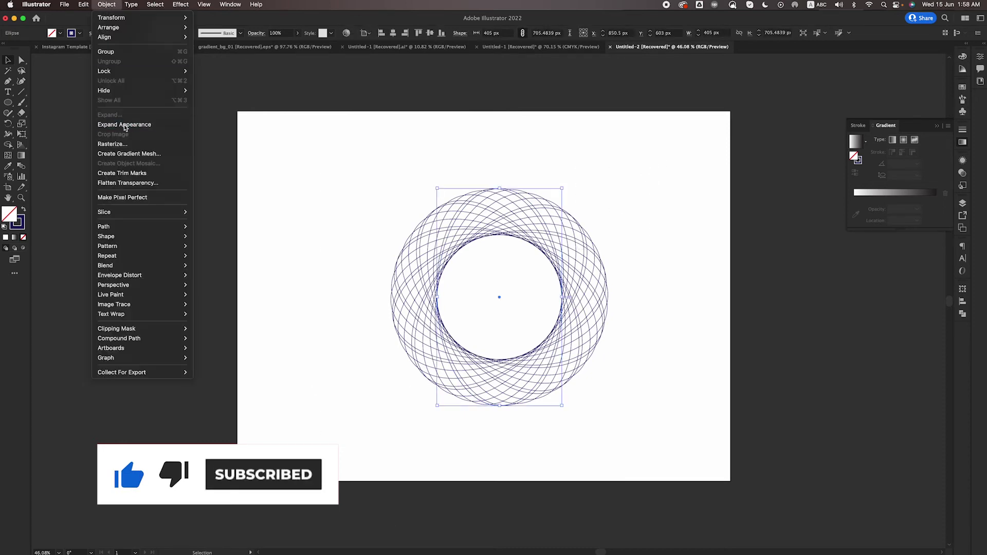
click(133, 126)
click(654, 281)
- Fill the expanded pattern with a linear gradient running from magenta to red
click(438, 388)
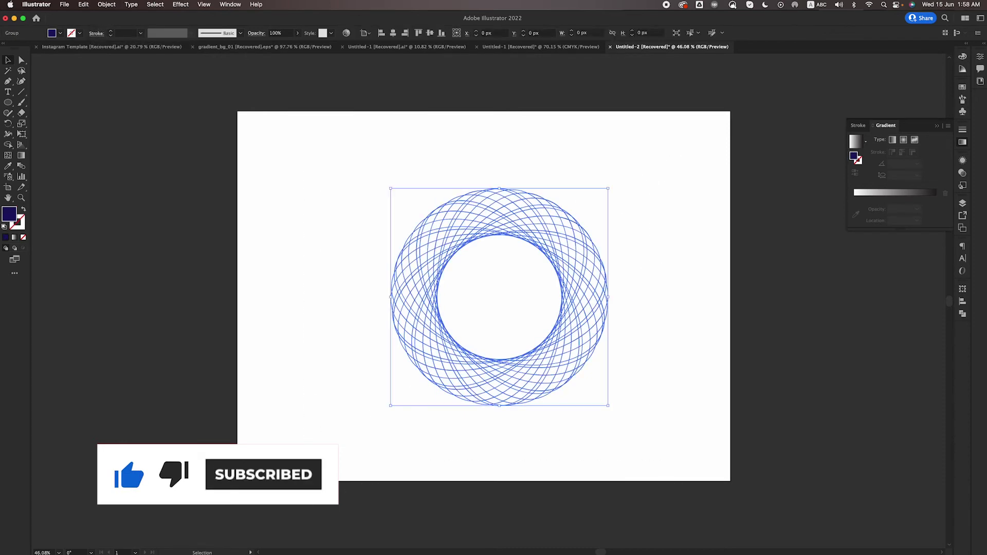
click(893, 193)
double_click(854, 199)
click(822, 245)
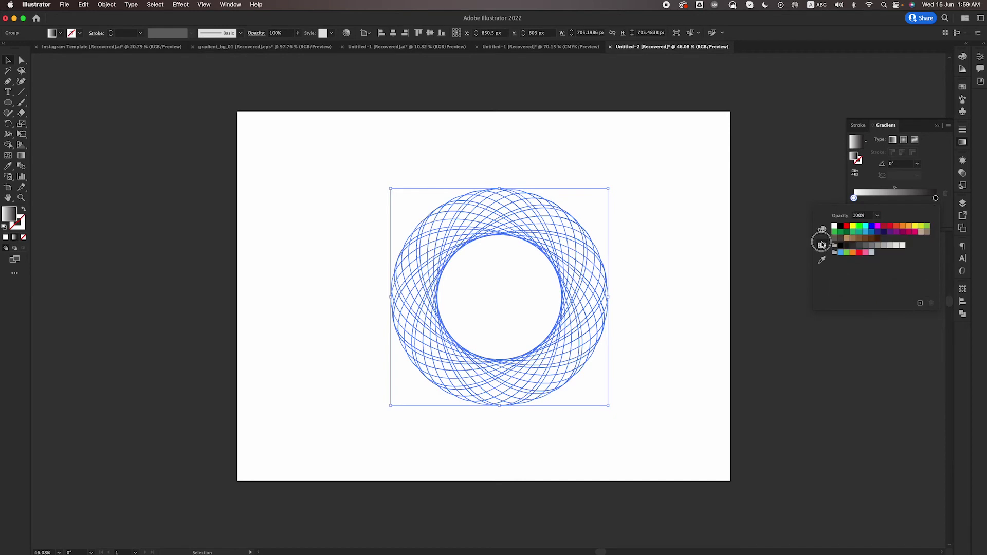
click(876, 227)
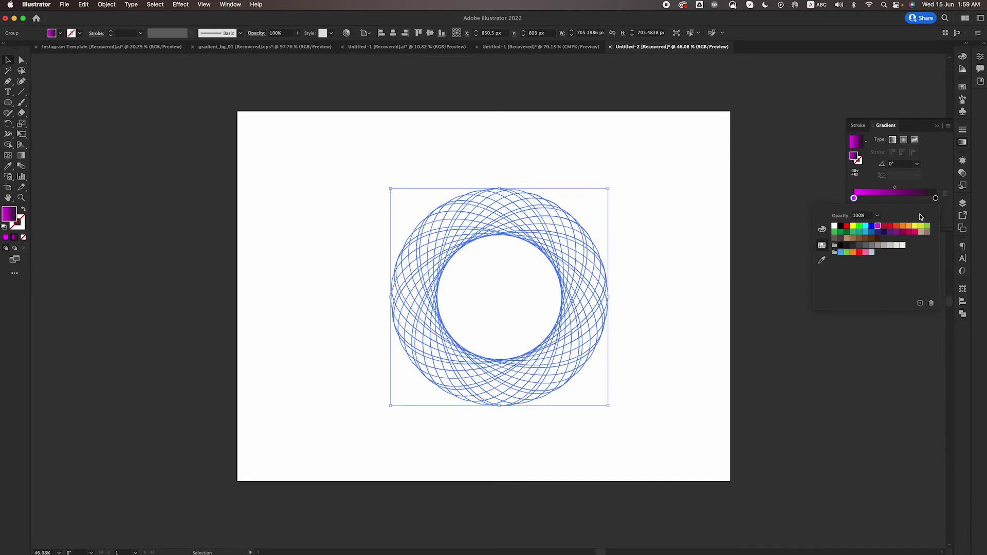
double_click(936, 199)
click(889, 226)
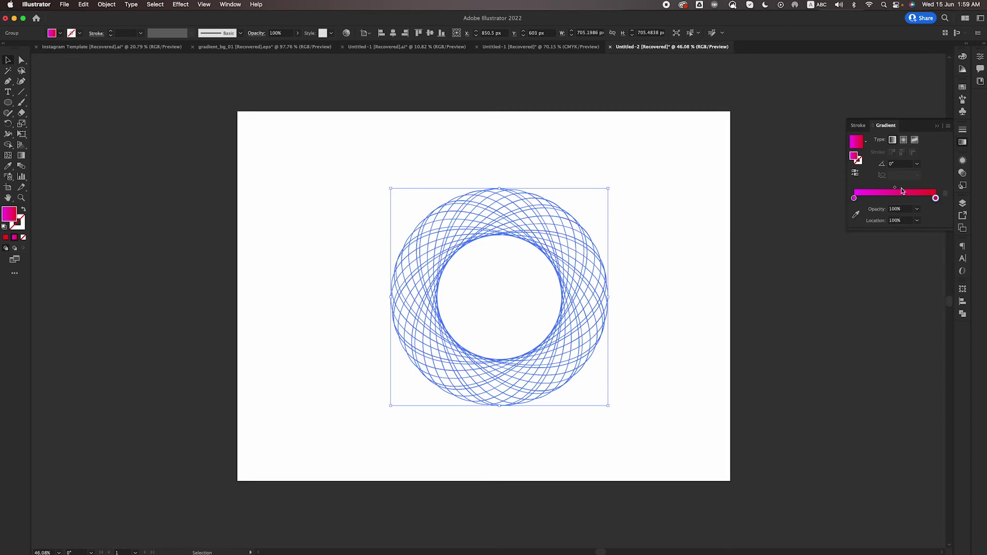
click(960, 145)
- Redirect the gradient vertically across the whole pattern, with magenta at the top and red at the bottom
key(g)
drag(505, 179, 507, 455)
key(v)
click(642, 390)
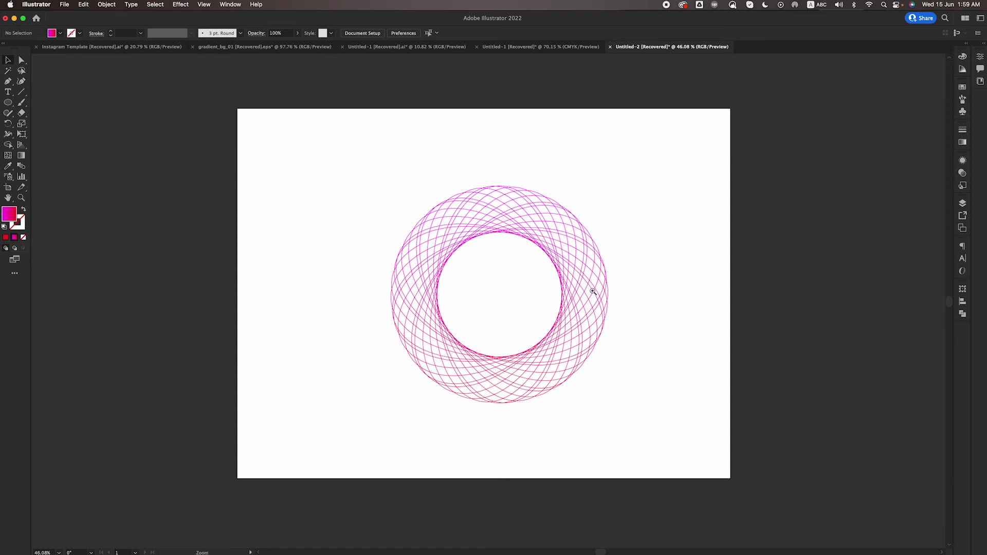
- Move the gradient pattern off the artboard onto the empty canvas to its left
drag(595, 290, 511, 298)
drag(584, 271, 270, 255)
click(298, 370)
drag(167, 371, 175, 350)
drag(247, 323, 267, 326)
click(518, 315)
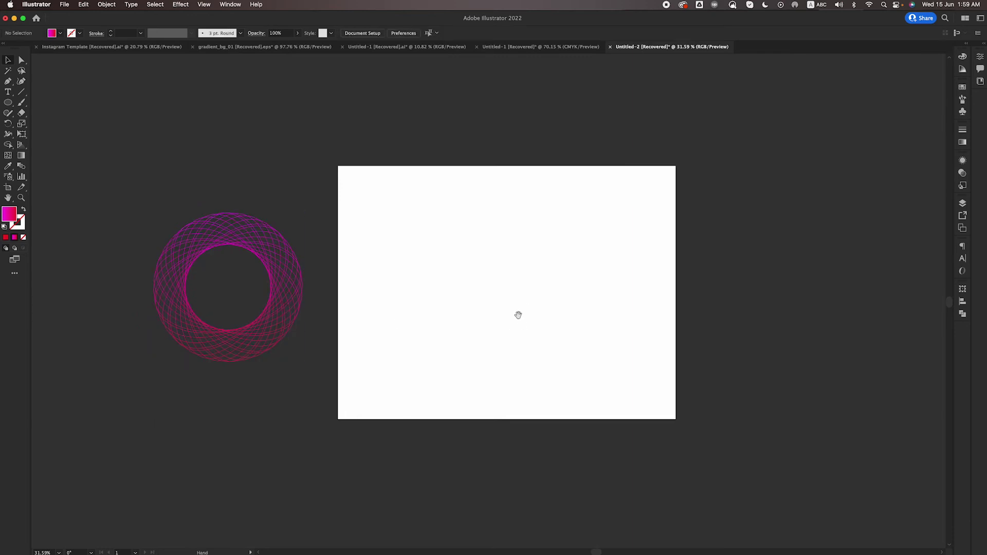
- Draw a straight vertical line about 414 px long near the middle of the artboard with the Pen tool
click(528, 269)
drag(185, 257, 214, 231)
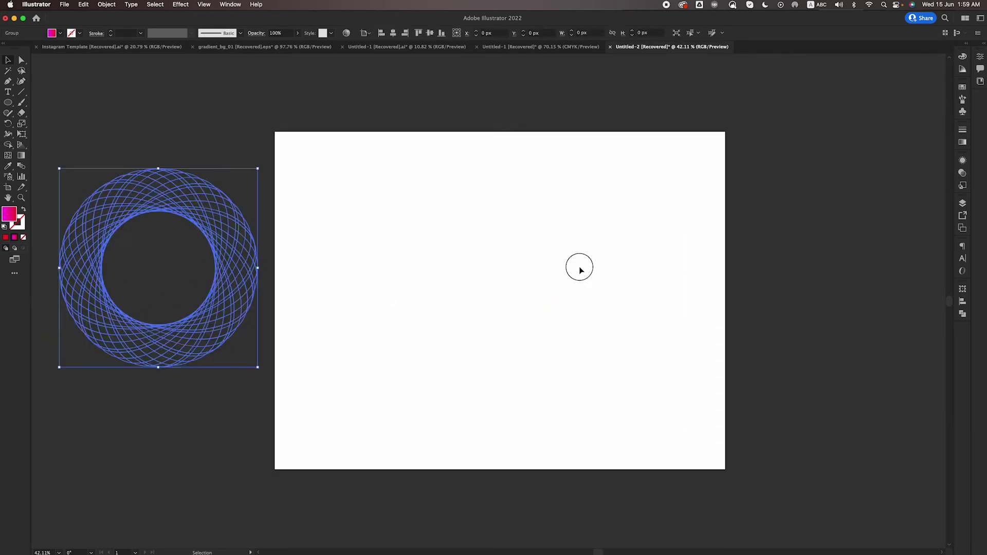
click(578, 270)
key(p)
click(510, 226)
shift+click(505, 342)
key(v)
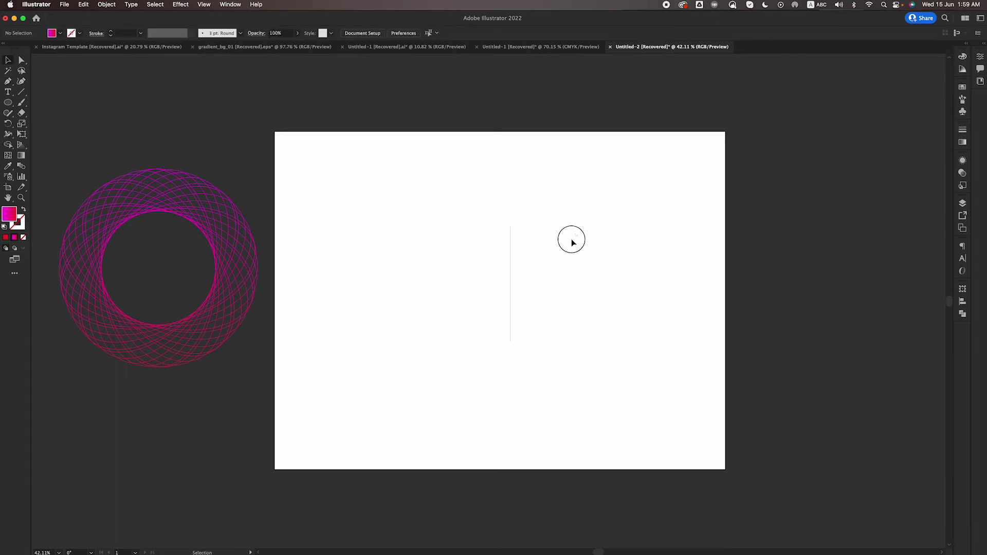
- Raise the vertical line's stroke weight to 46 pt
click(110, 32)
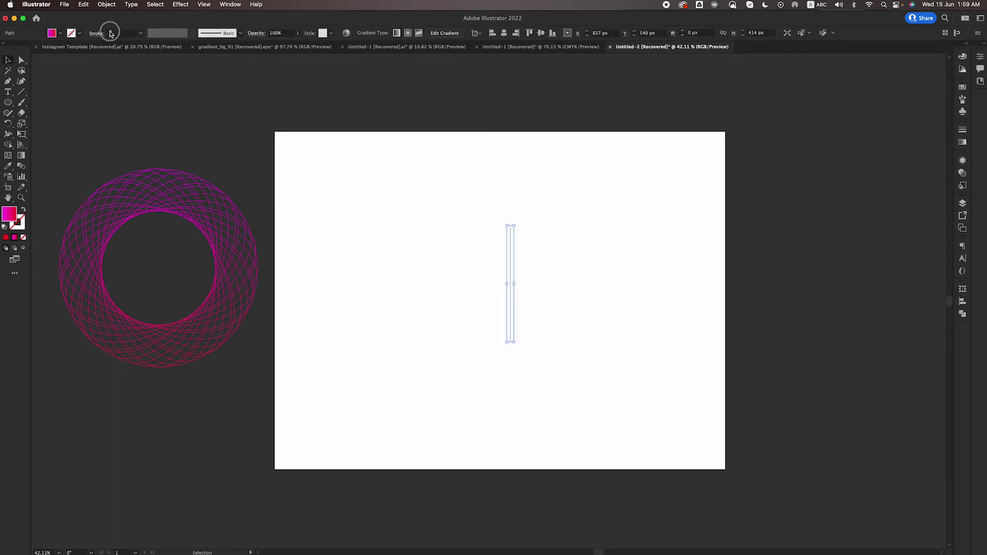
click(111, 31)
click(110, 31)
click(111, 31)
- Try the wedge and one-sided arc width profiles on the line, settling on the profile with two bulges and a narrow waist
click(166, 33)
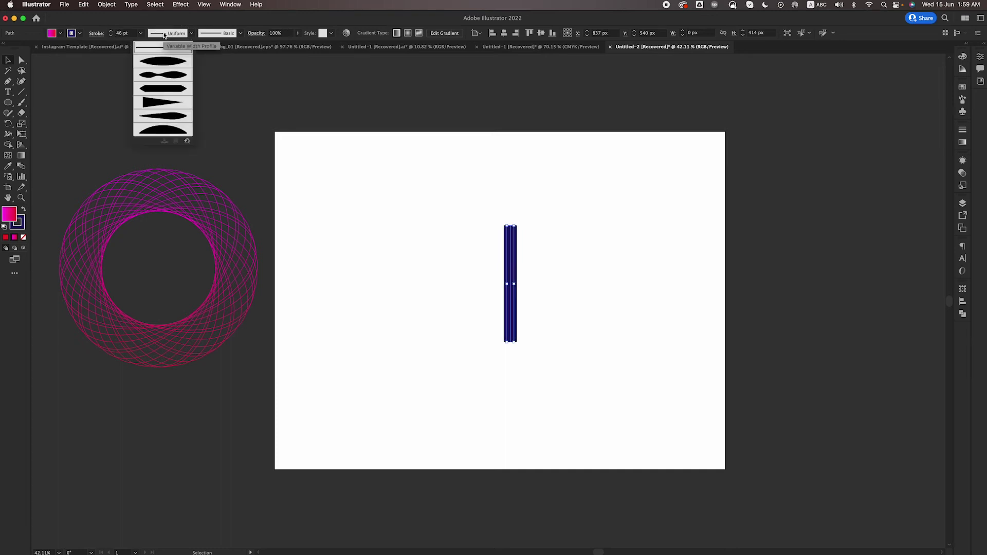
click(158, 102)
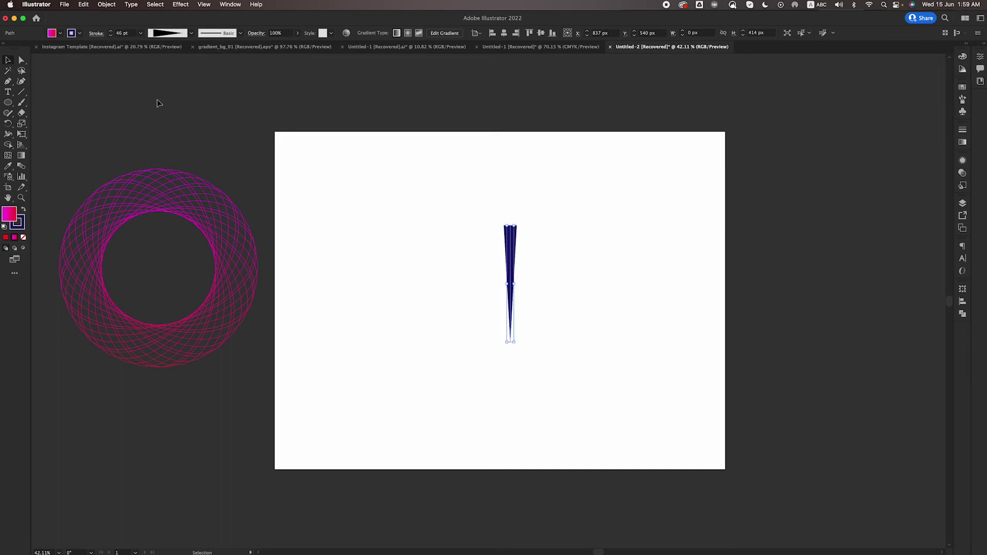
click(170, 33)
click(160, 128)
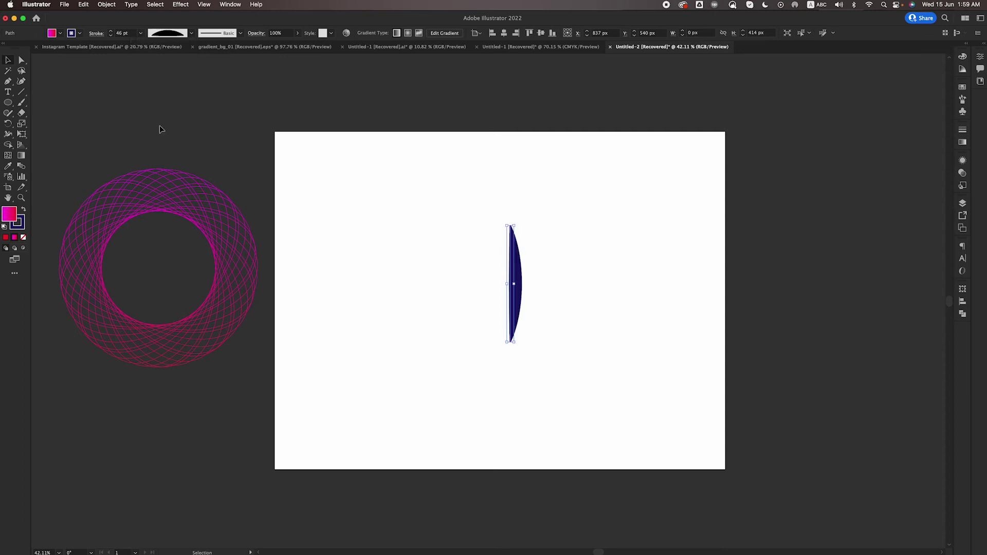
click(166, 34)
click(164, 75)
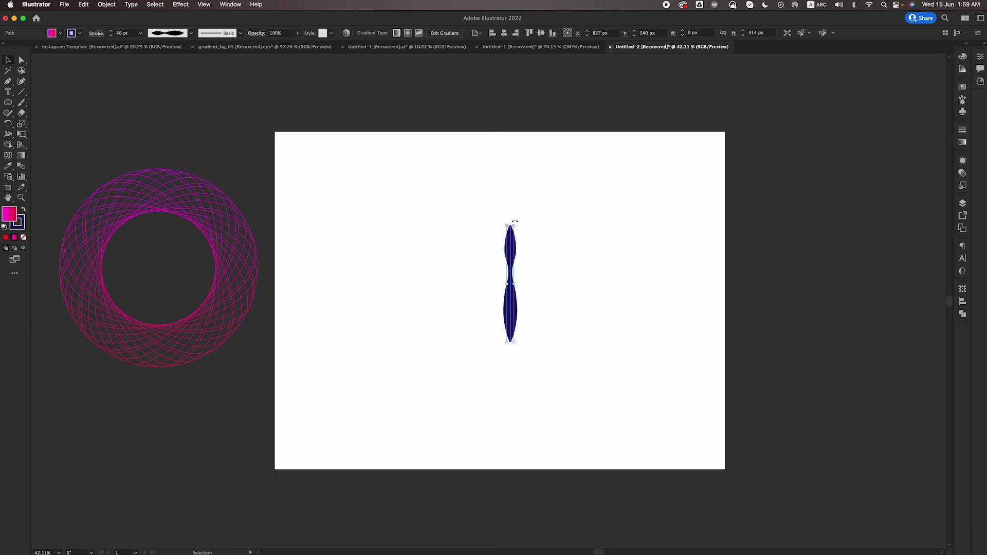
- Build an eight-petal flower by rotating copies of the two-bulge shape around its centre, 90° and 45° apart
drag(517, 223, 573, 280)
key(super+a)
key(a)
key(v)
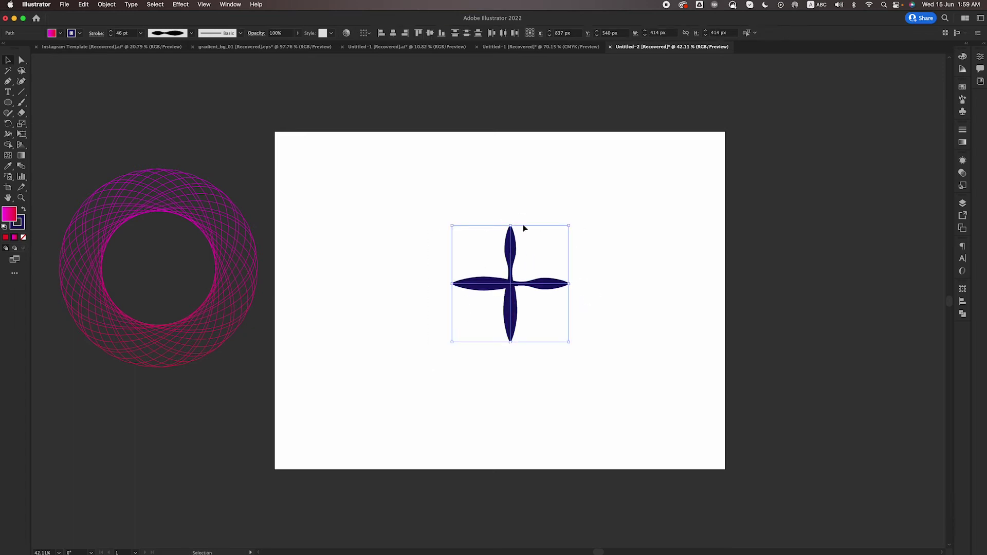
drag(580, 261, 641, 256)
key(super+shift+a)
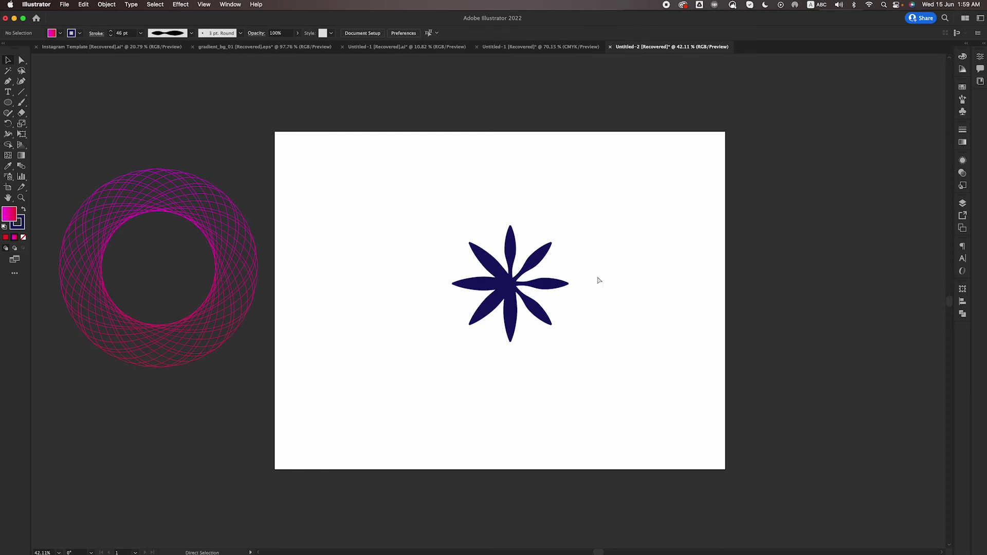
- Undo the rotated copies back to the single vertical shape
key(super+z)
key(super+z)
key(super+z)
key(super+z)
key(super+z)
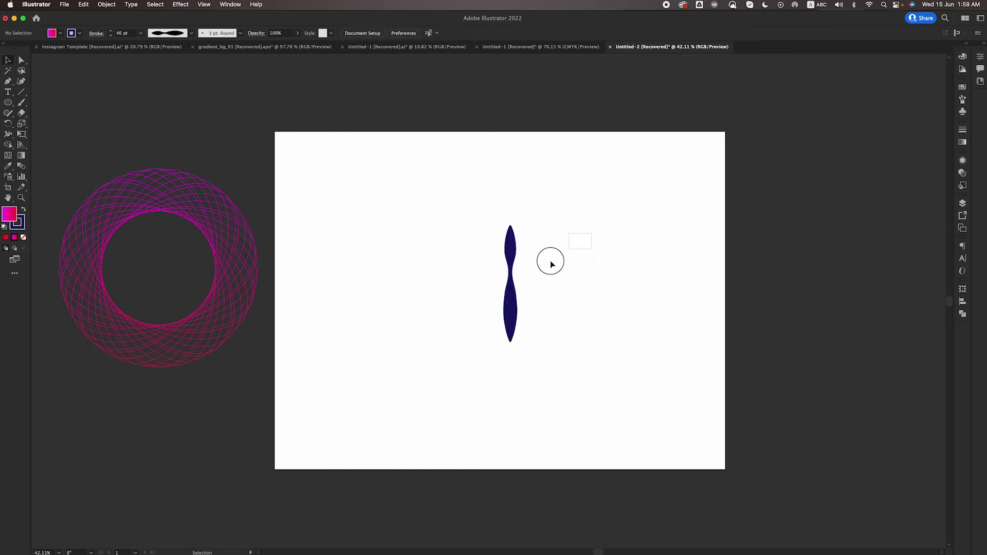
- Start a Transform effect on the vertical shape with the bottom-centre reference point and 10 copies
click(180, 6)
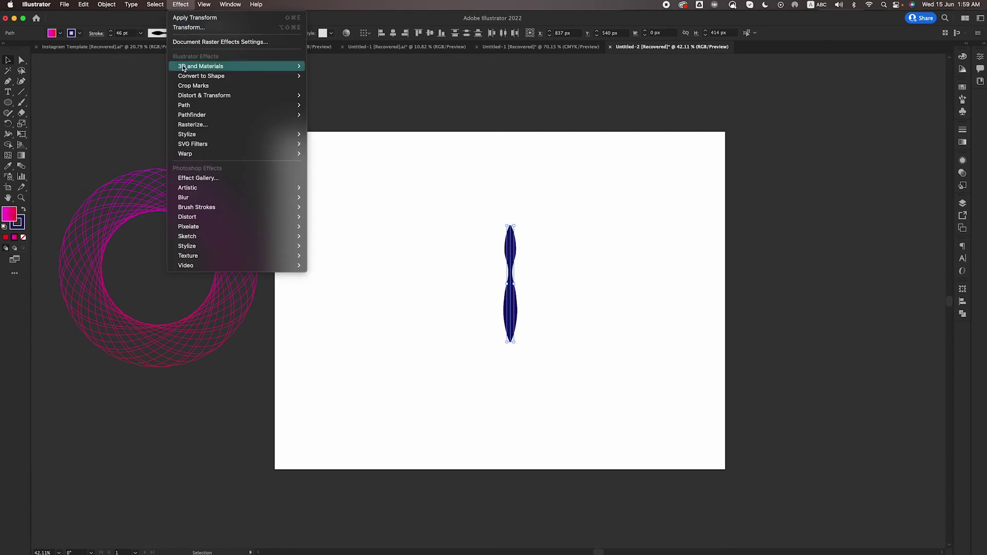
mouse_move(194, 97)
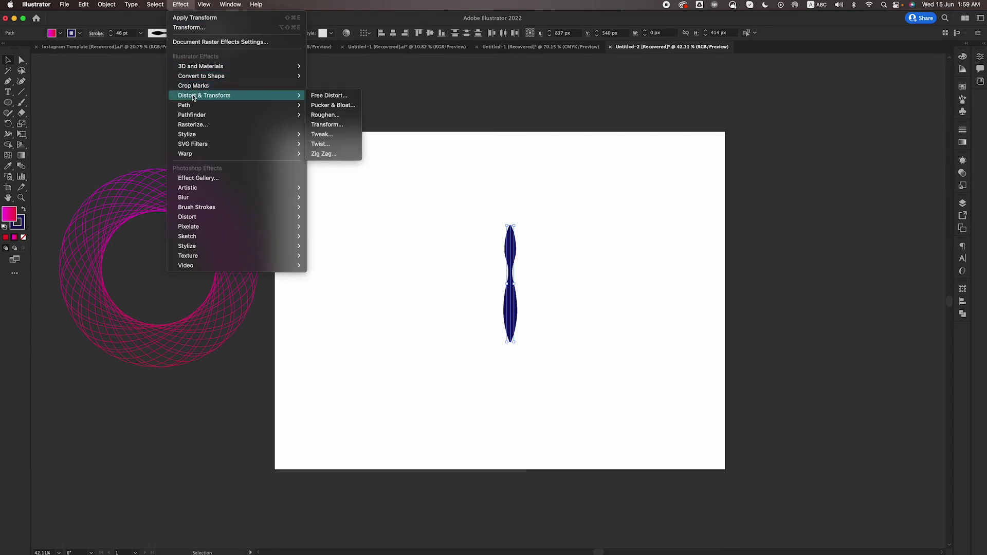
click(329, 125)
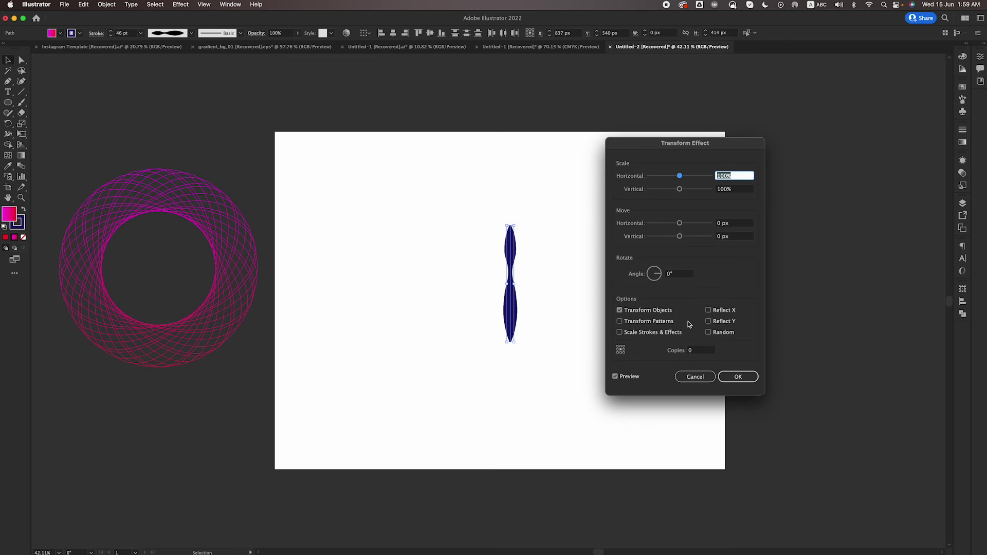
click(621, 354)
click(698, 351)
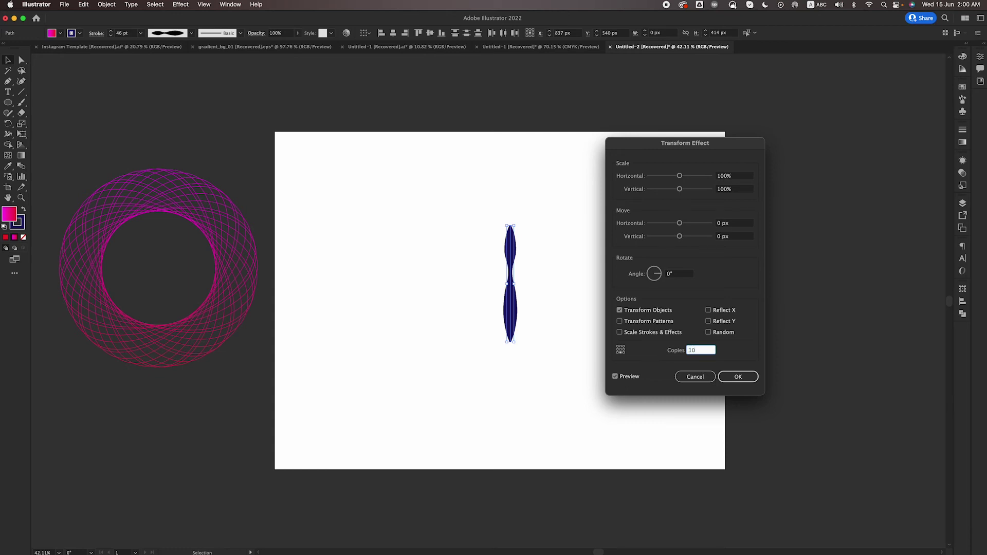
- Try increasing the rotation angle of the copies step by step up to 33°
click(681, 274)
key(Up)
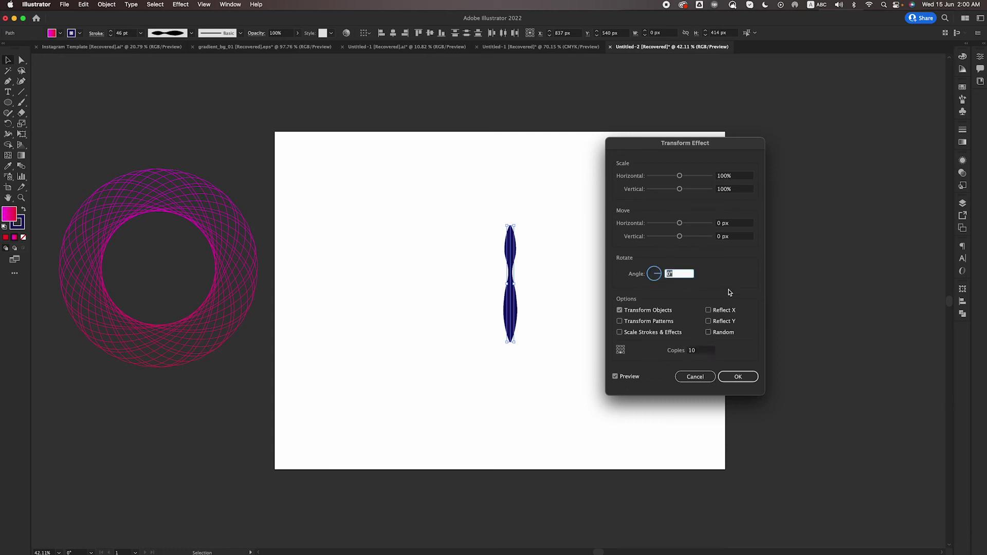
key(Up)
key(Up)
key(Up)
key(Up)
key(Up)
key(Up)
key(Up)
key(Up)
key(Up)
key(Up)
key(Up)
key(Up)
key(Up)
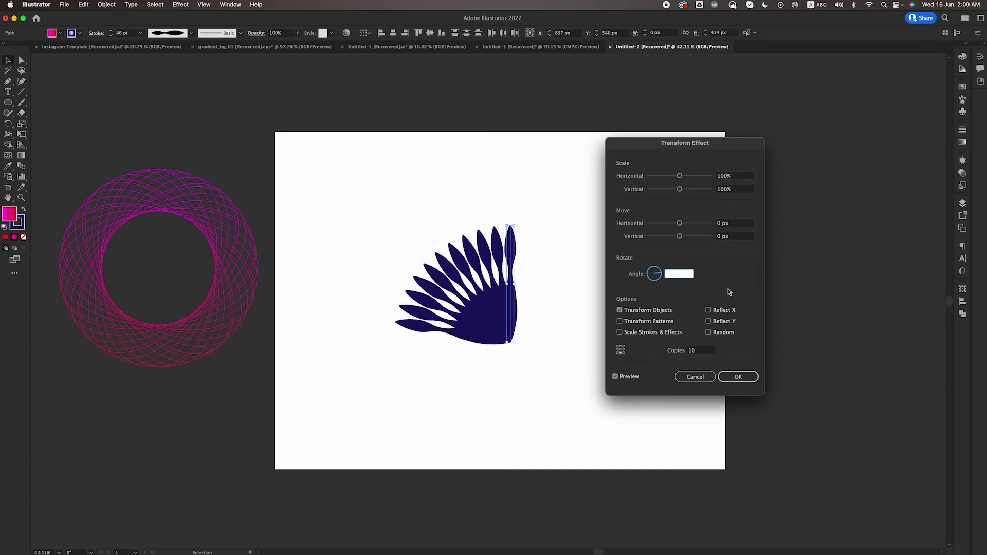
key(Up)
key(Up)
key(Up)
key(Up)
key(Up)
key(Up)
key(Up)
key(Up)
key(Up)
key(Up)
key(Up)
key(Up)
key(Up)
key(Up)
key(Up)
key(Up)
key(Up)
key(Up)
key(Up)
key(Up)
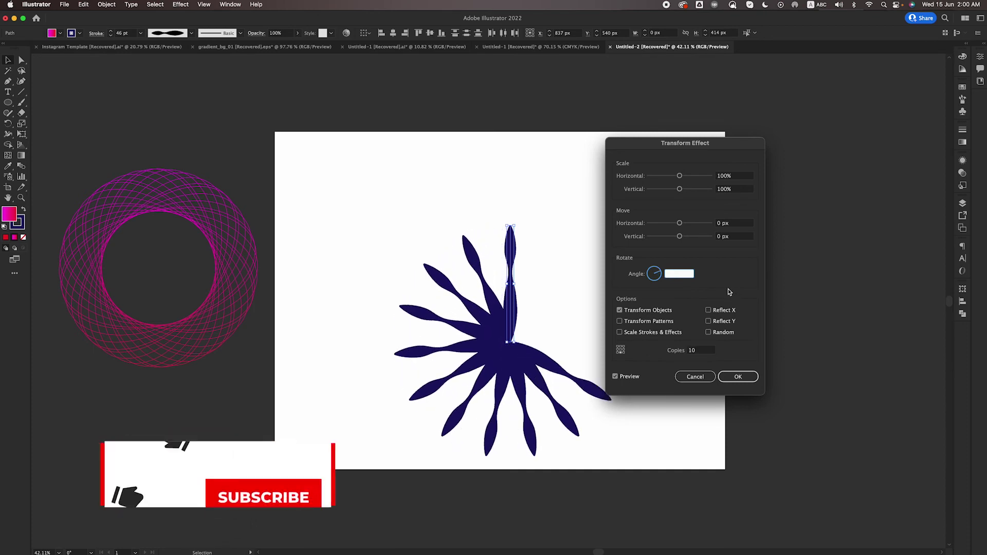
key(Up)
key(Up)
key(Up)
key(Up)
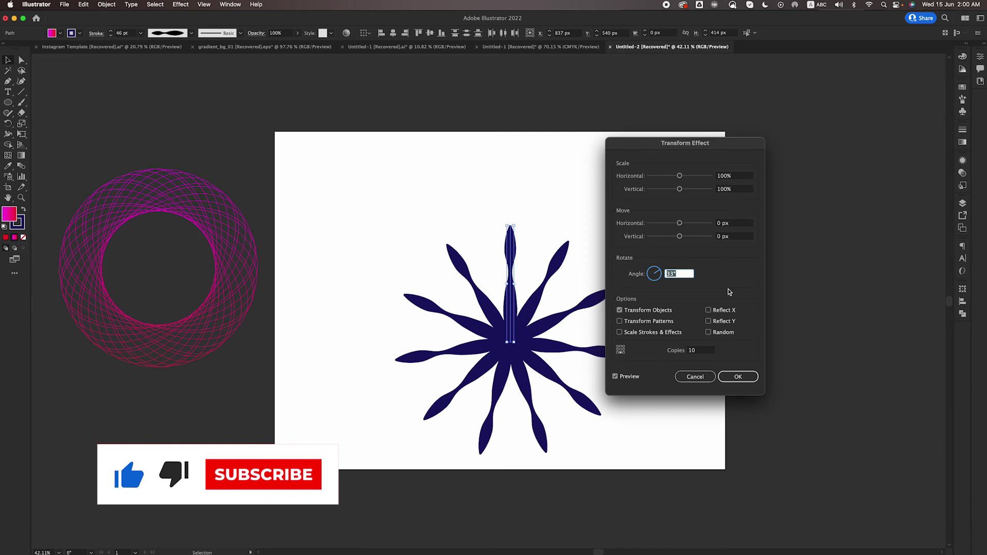
- Try angles slightly above 33° to close the copies into a full circle, stopping at 36°
drag(690, 146, 765, 145)
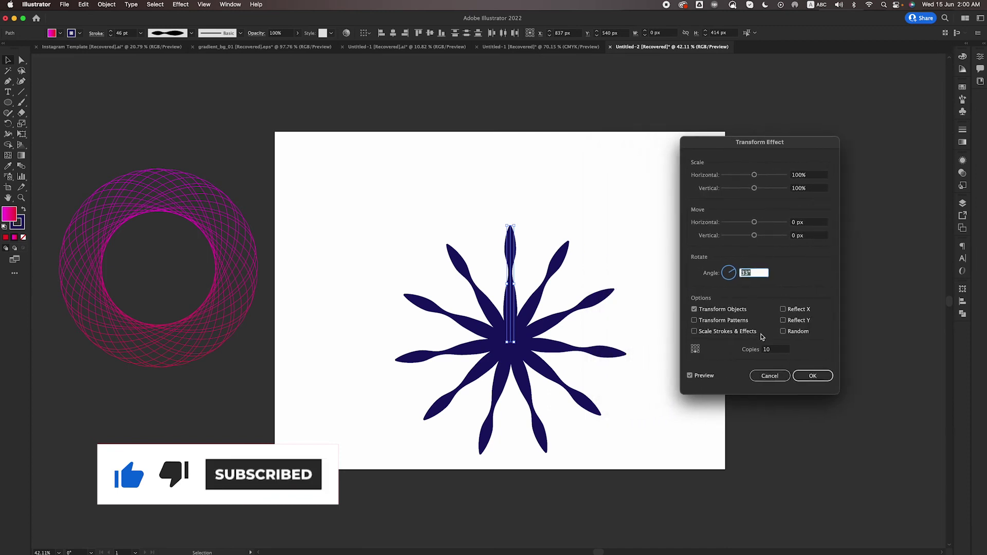
key(Up)
key(Up)
key(Up)
key(Up)
key(Up)
key(Up)
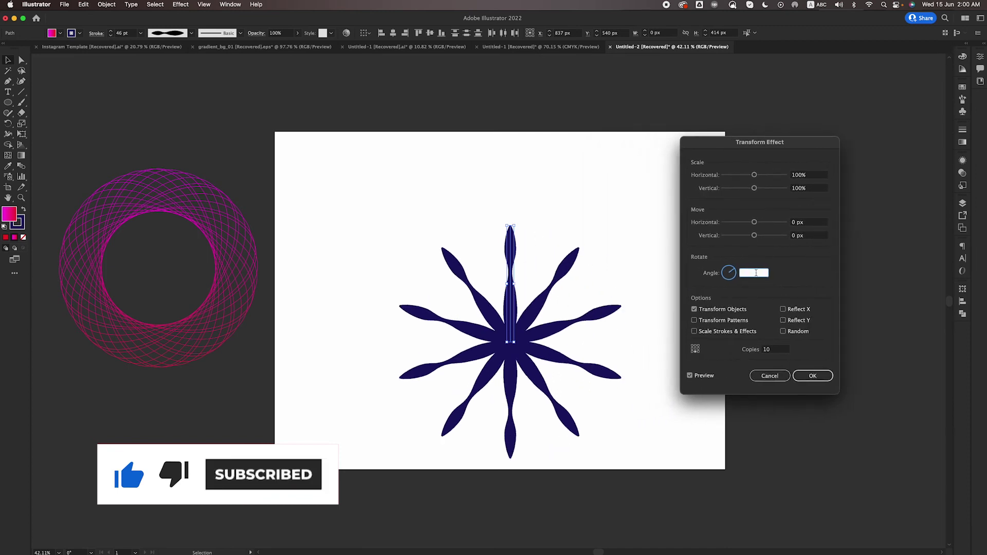
key(Down)
key(Down)
key(Down)
key(Down)
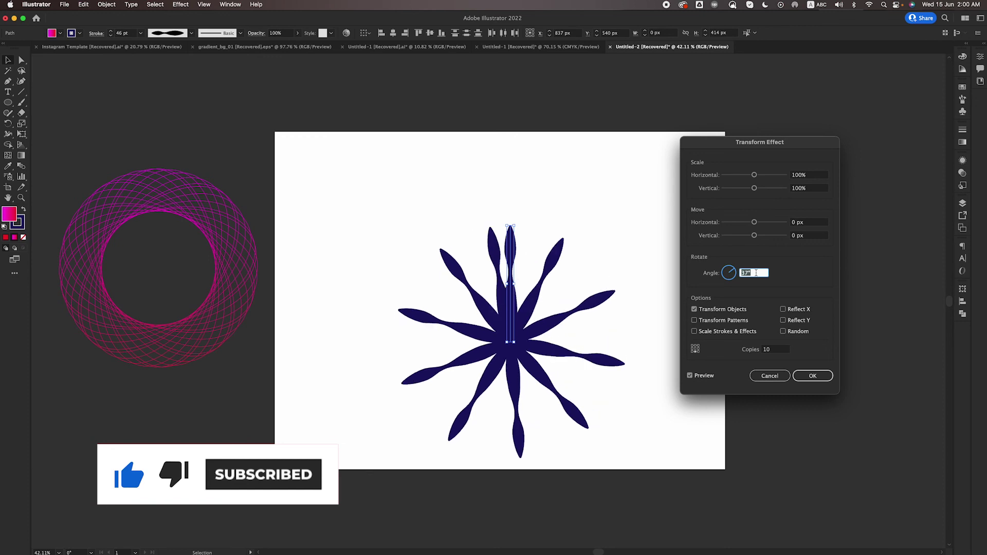
key(Up)
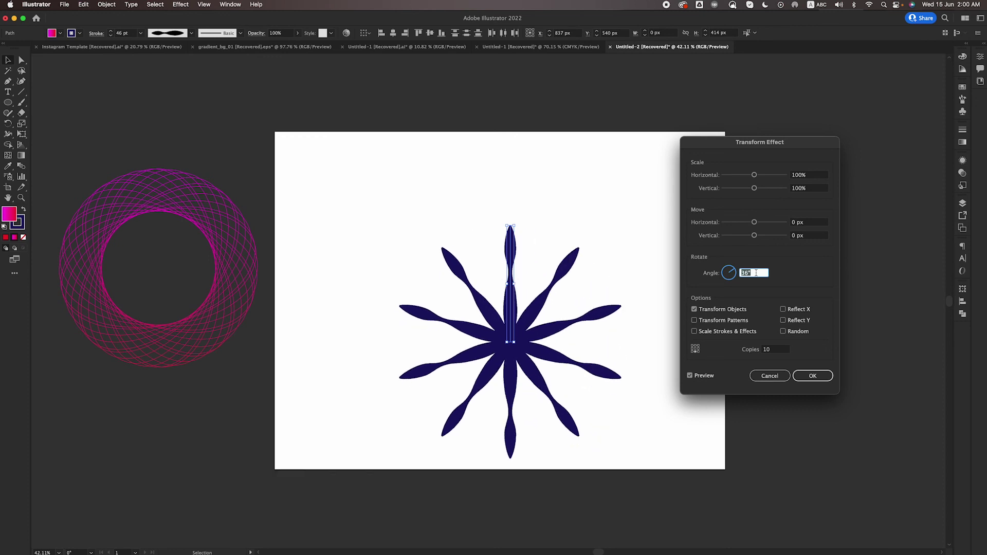
- Set the rotation angle to 12° so the copies form an open fan, and apply the Transform effect
key(BackSpace)
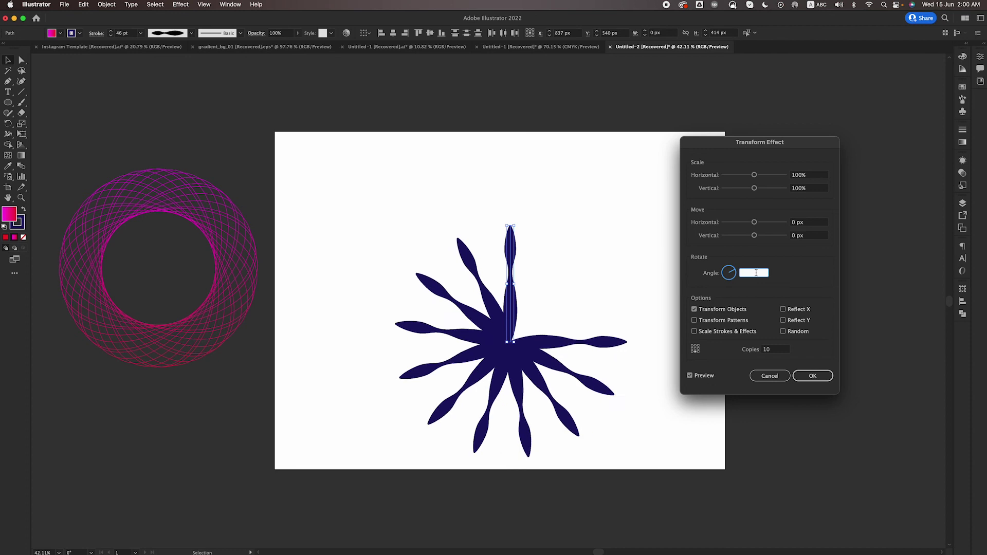
text(20)
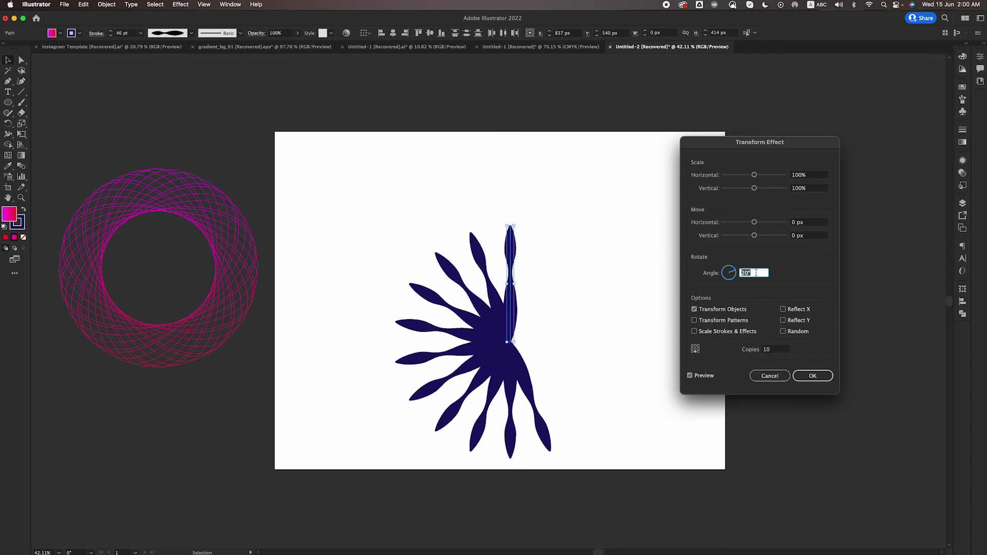
key(Down)
key(Down)
key(Down)
key(Down)
key(Down)
key(Down)
key(Down)
key(Down)
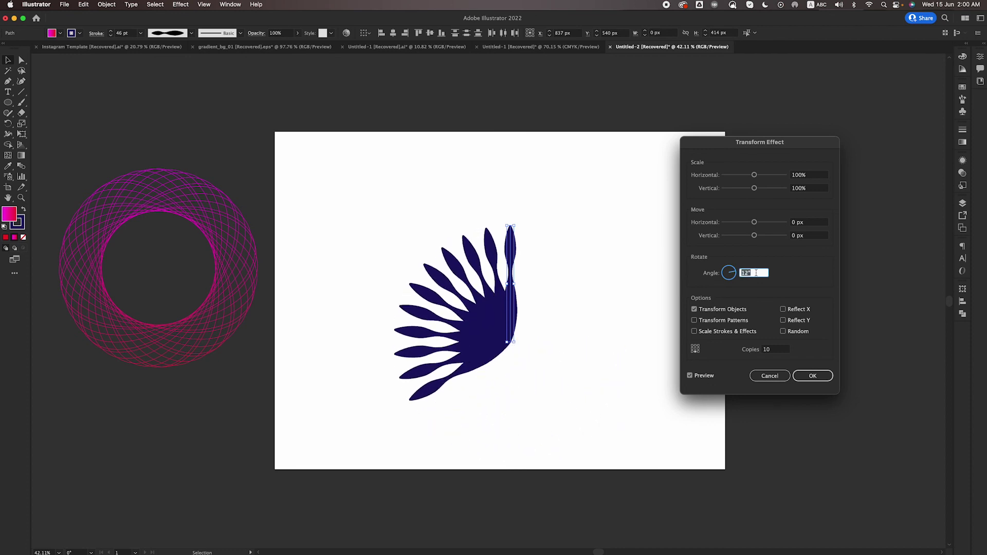
click(813, 376)
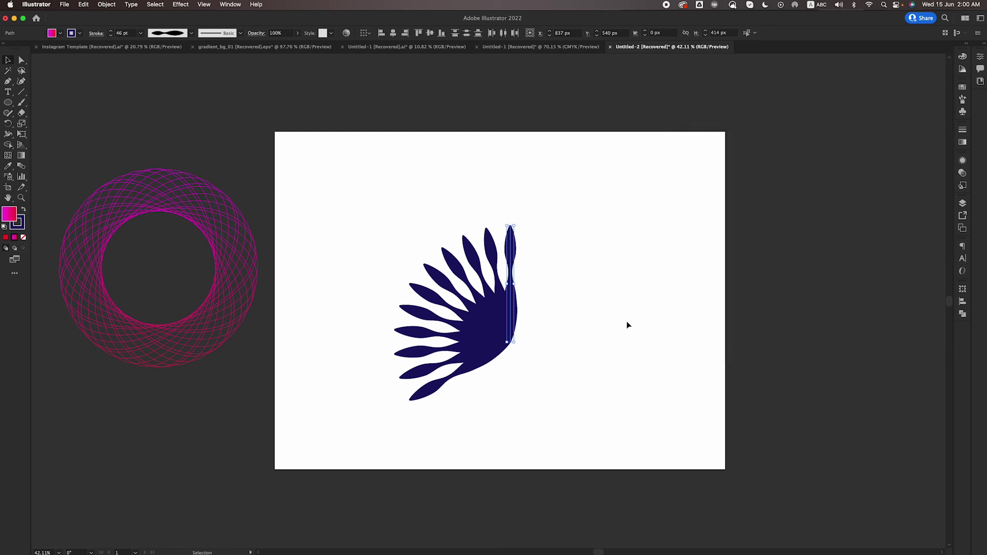
- Expand the fan's appearance into real shapes and rotate it clockwise to open symmetrically upward near the artboard's centre
click(107, 5)
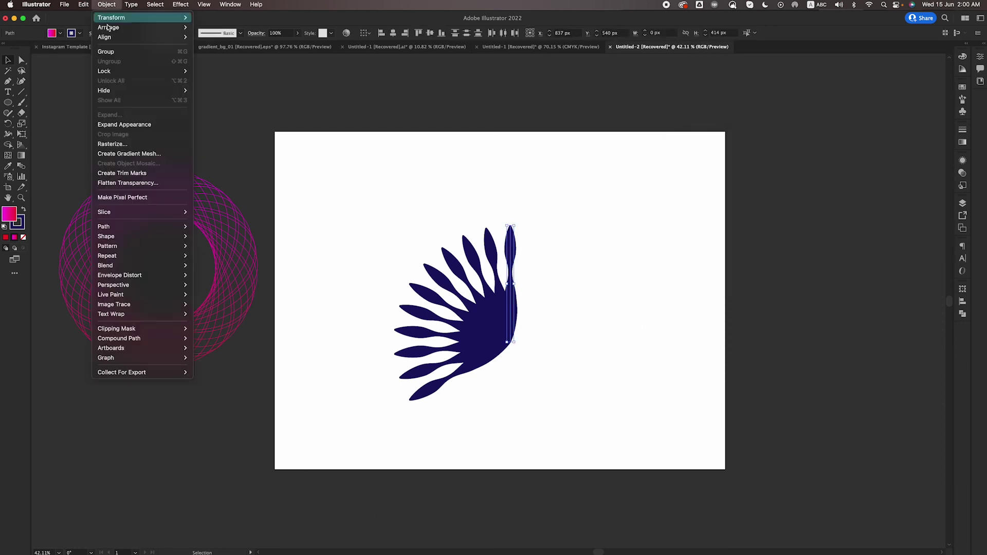
click(139, 124)
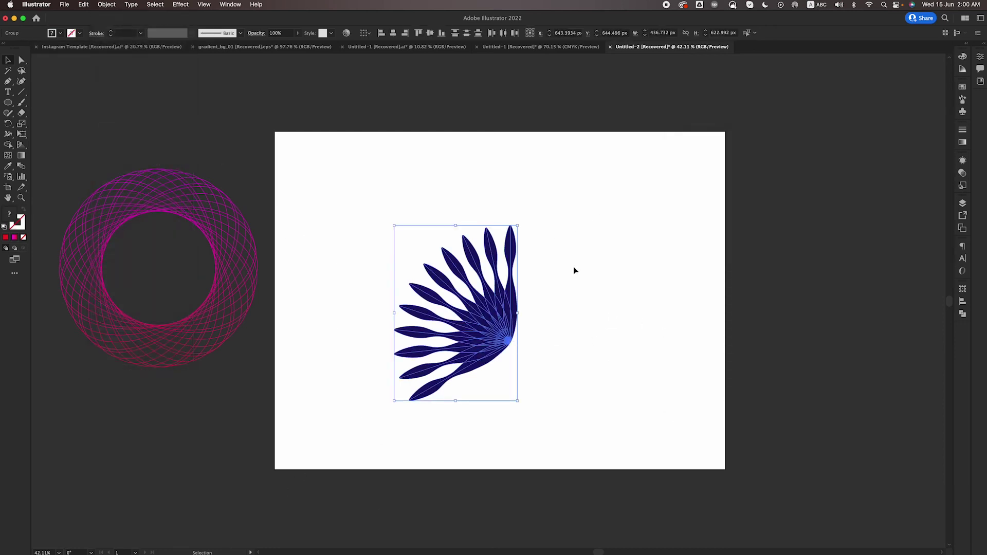
drag(521, 222, 582, 324)
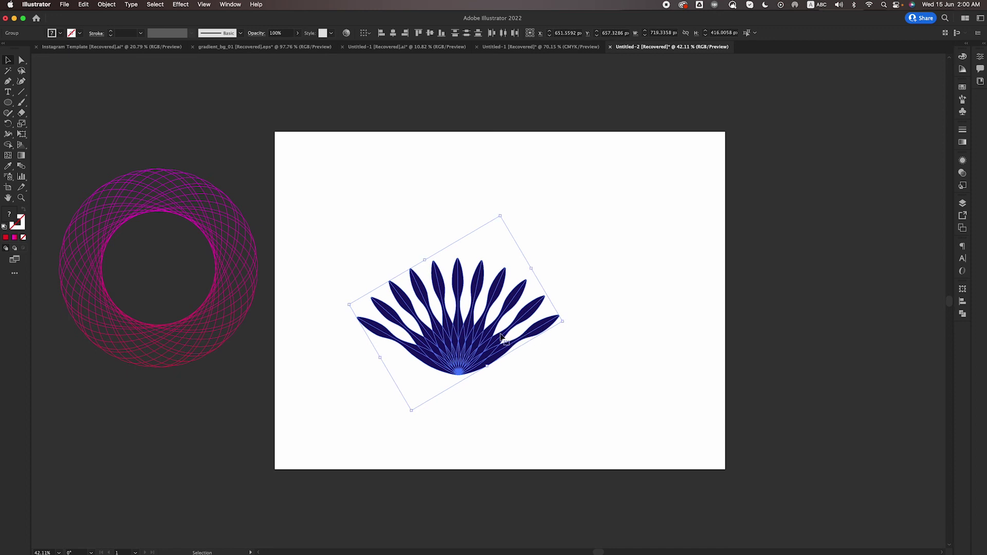
drag(470, 328, 517, 286)
- Copy the circular pattern's gradient onto the fan and run it vertically, with magenta at the top and red at the bottom
key(i)
click(208, 222)
key(v)
key(g)
drag(492, 213, 503, 334)
key(v)
- Select the whole fan and align it to the centre of the artboard
click(635, 301)
drag(611, 239, 420, 385)
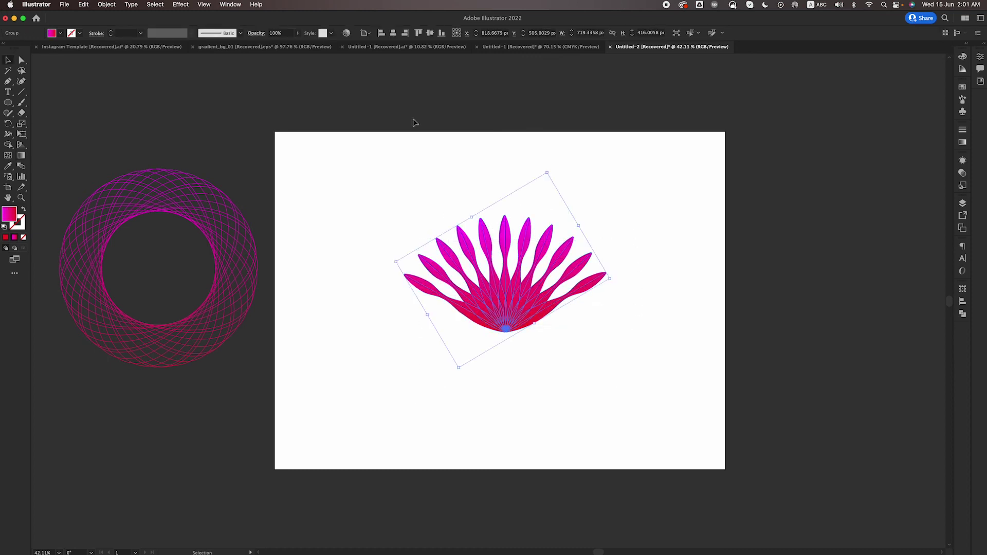
click(429, 33)
click(607, 304)
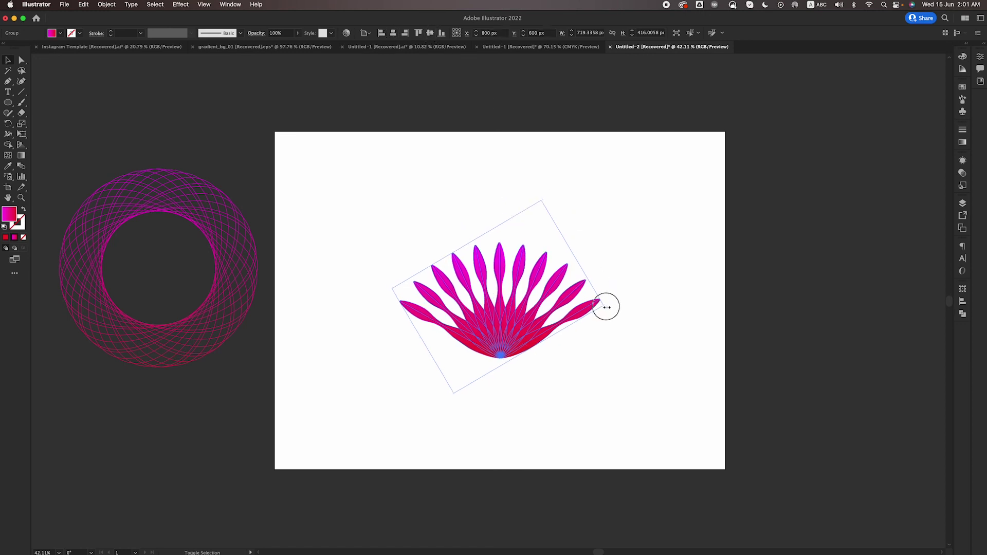
- Undo the latest changes to the fan, comparing the states with a redo
click(654, 286)
key(z)
drag(522, 317, 494, 354)
key(v)
key(super+z)
key(super+shift+z)
key(super+z)
key(super+z)
click(495, 324)
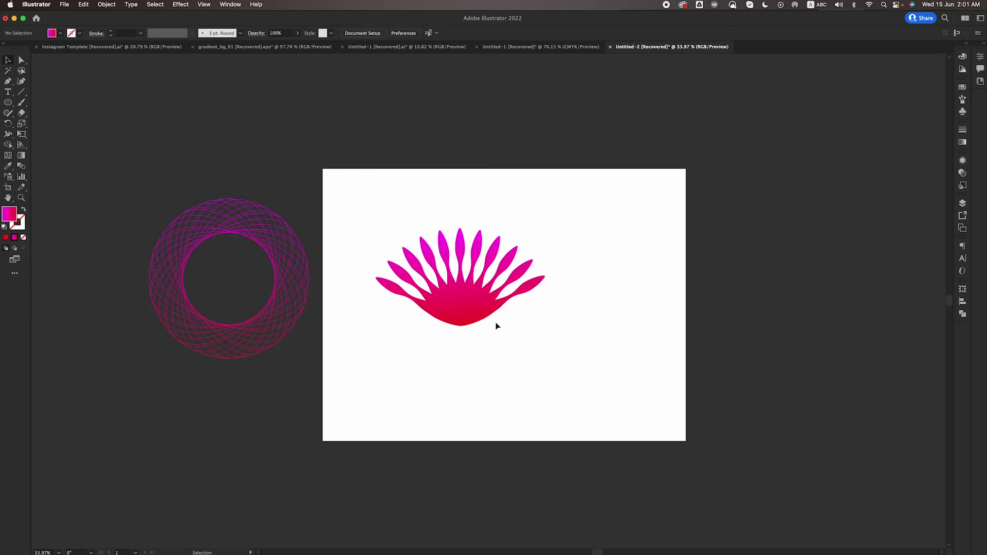
- Reposition the gradient fan close to the artboard's centre, comparing its placements with undo and redo
drag(480, 304, 531, 307)
key(super+z)
key(super+shift+z)
key(super+z)
key(super+z)
key(super+shift+z)
key(super+z)
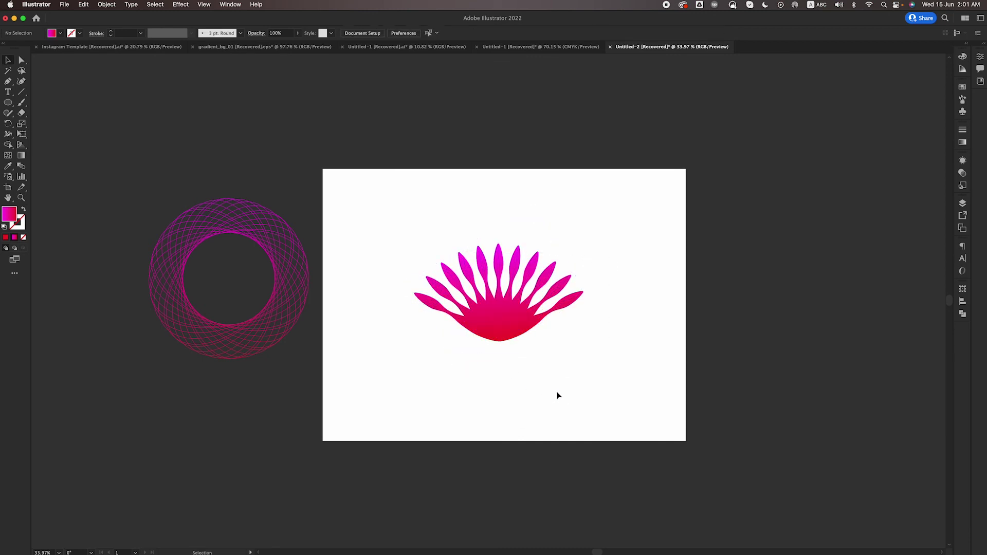